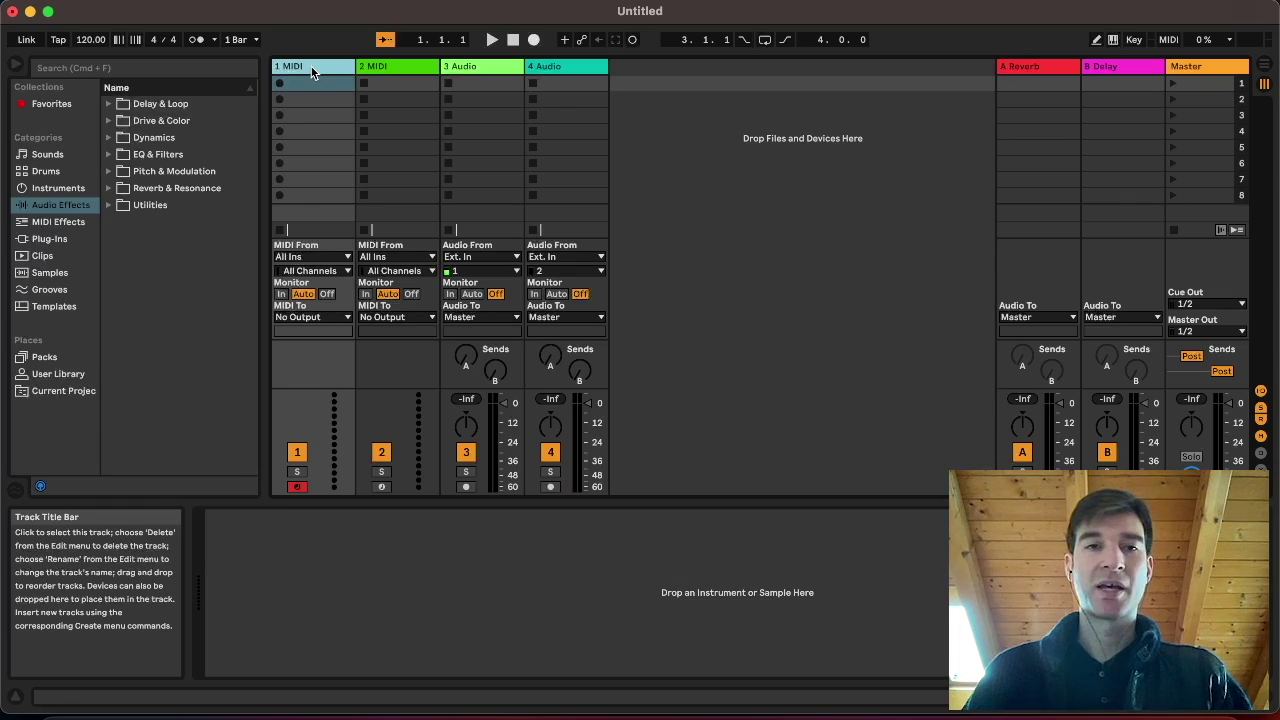
# - Create a new MIDI clip in track 1's first slot and copy it into track 2's first slot
pyautogui.press('Right')
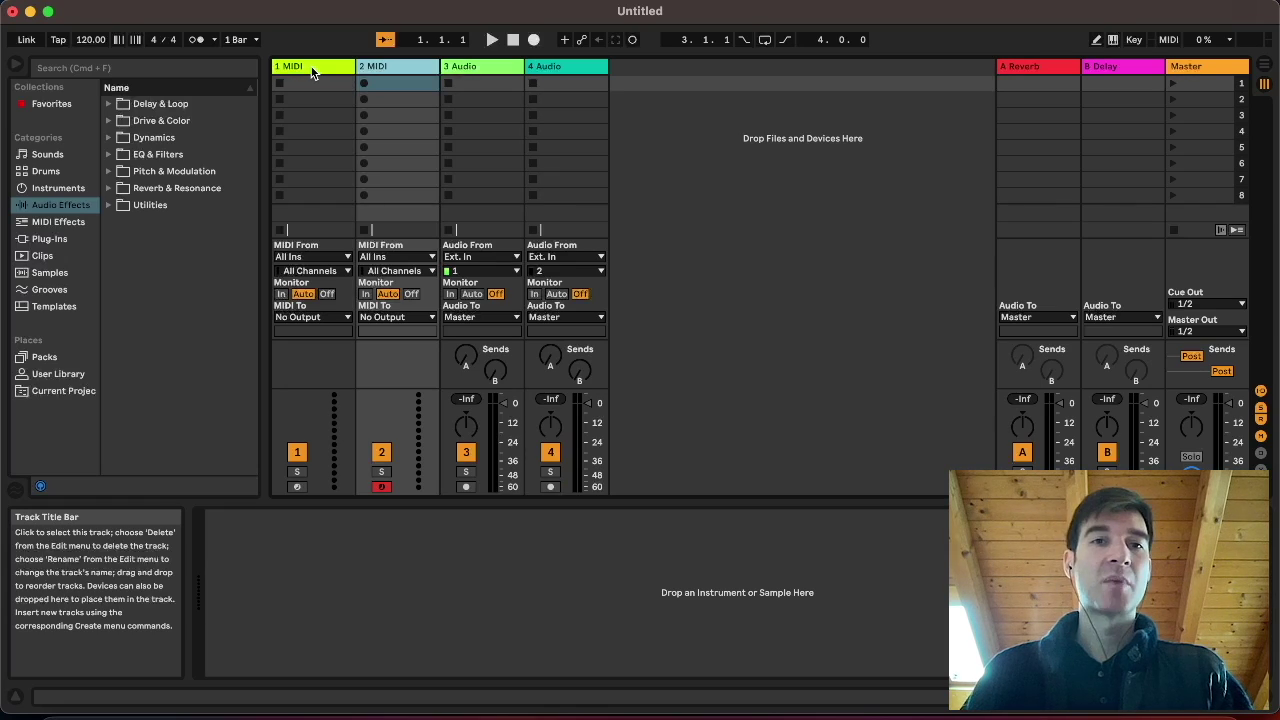
pyautogui.click(305, 66)
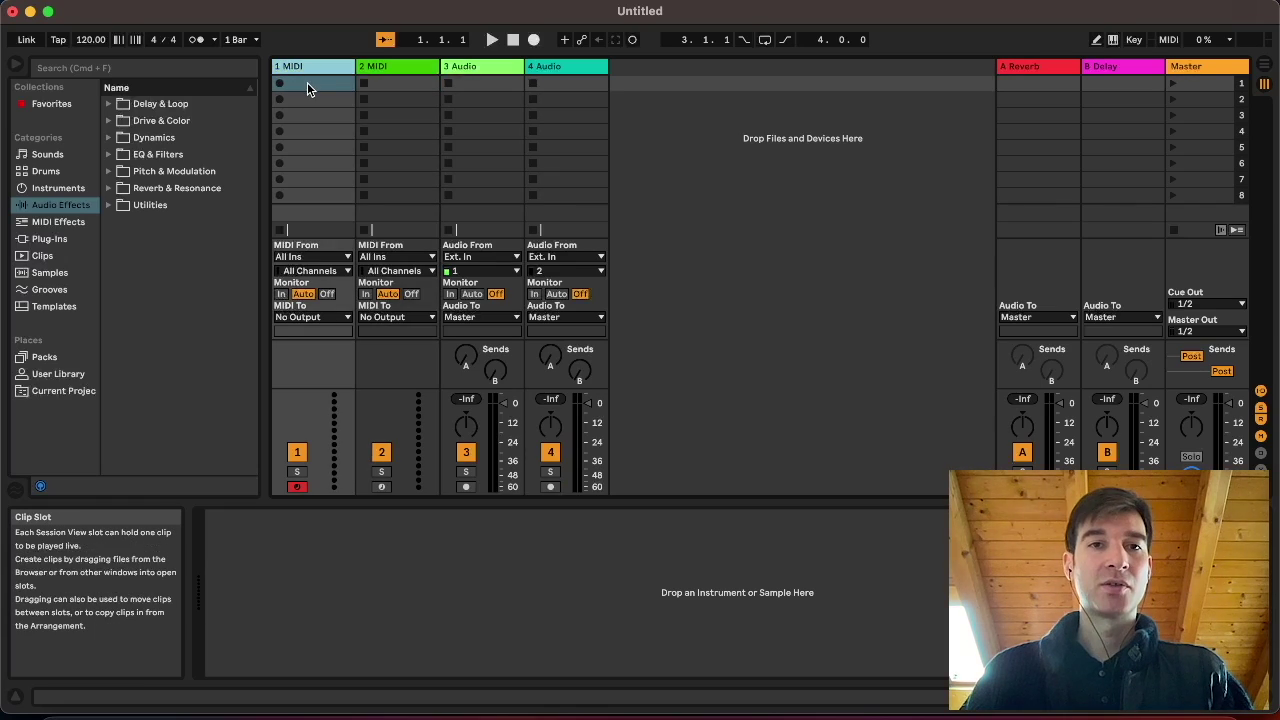
pyautogui.doubleClick(307, 82)
pyautogui.moveTo(390, 82); pyautogui.dragTo(388, 80)
pyautogui.click(305, 66)
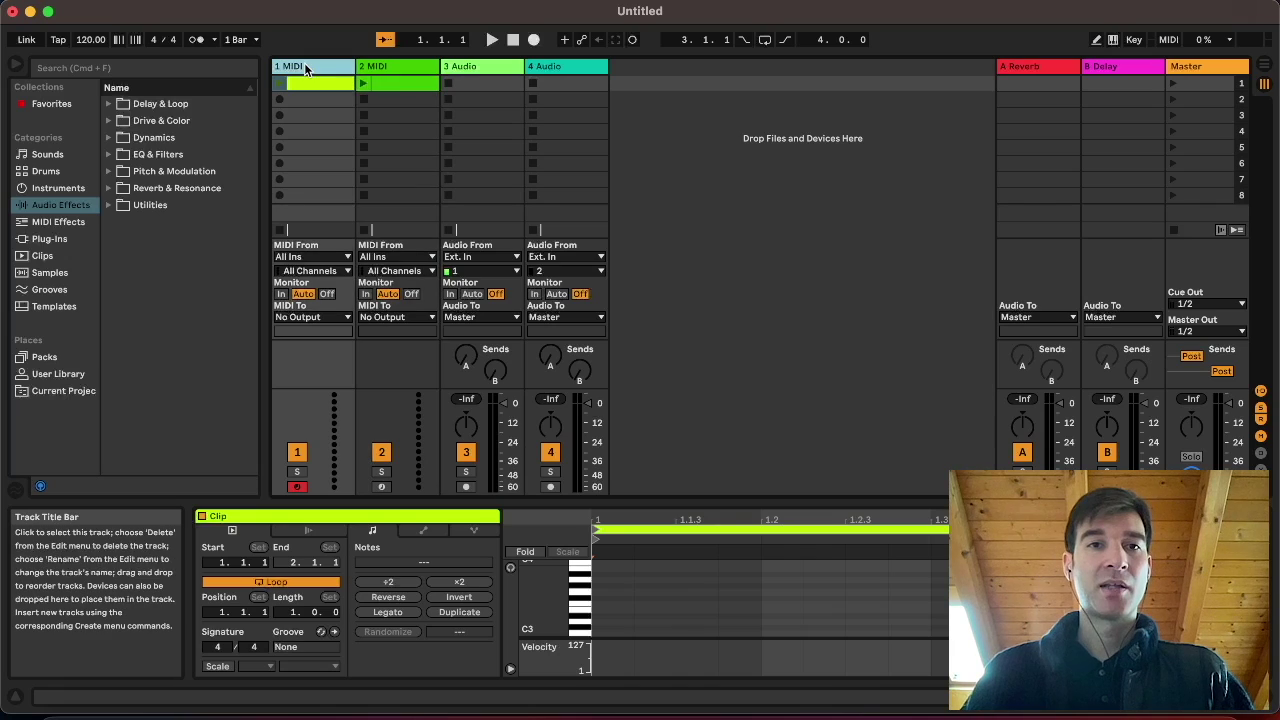
# - Session-record into track 1's clip, then launch track 2's clip so both loop together
pyautogui.click(630, 41)
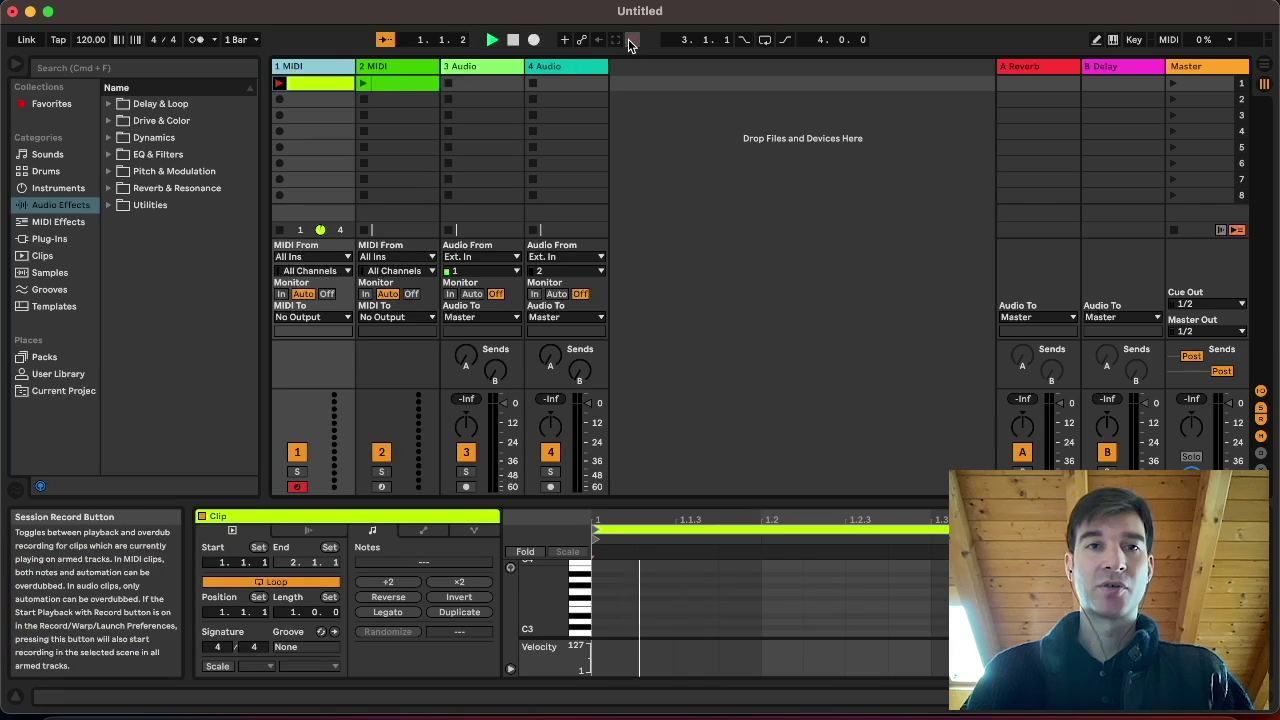
pyautogui.click(630, 41)
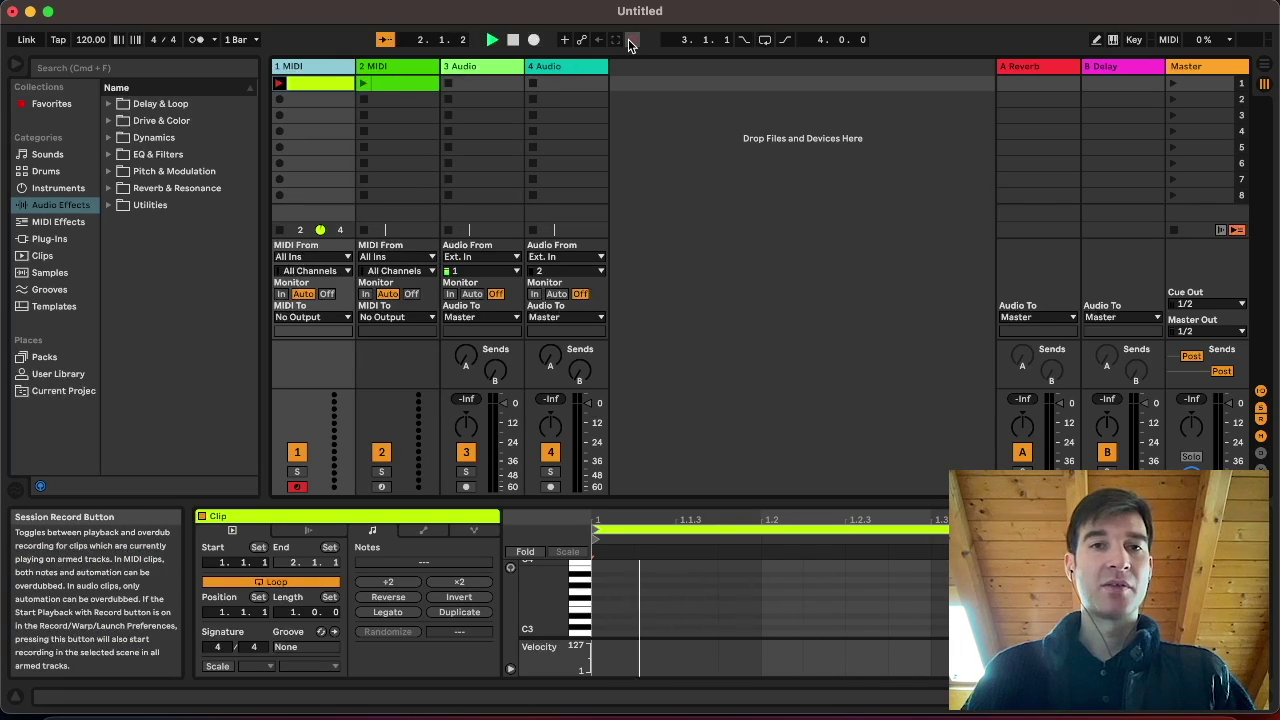
pyautogui.press('Right')
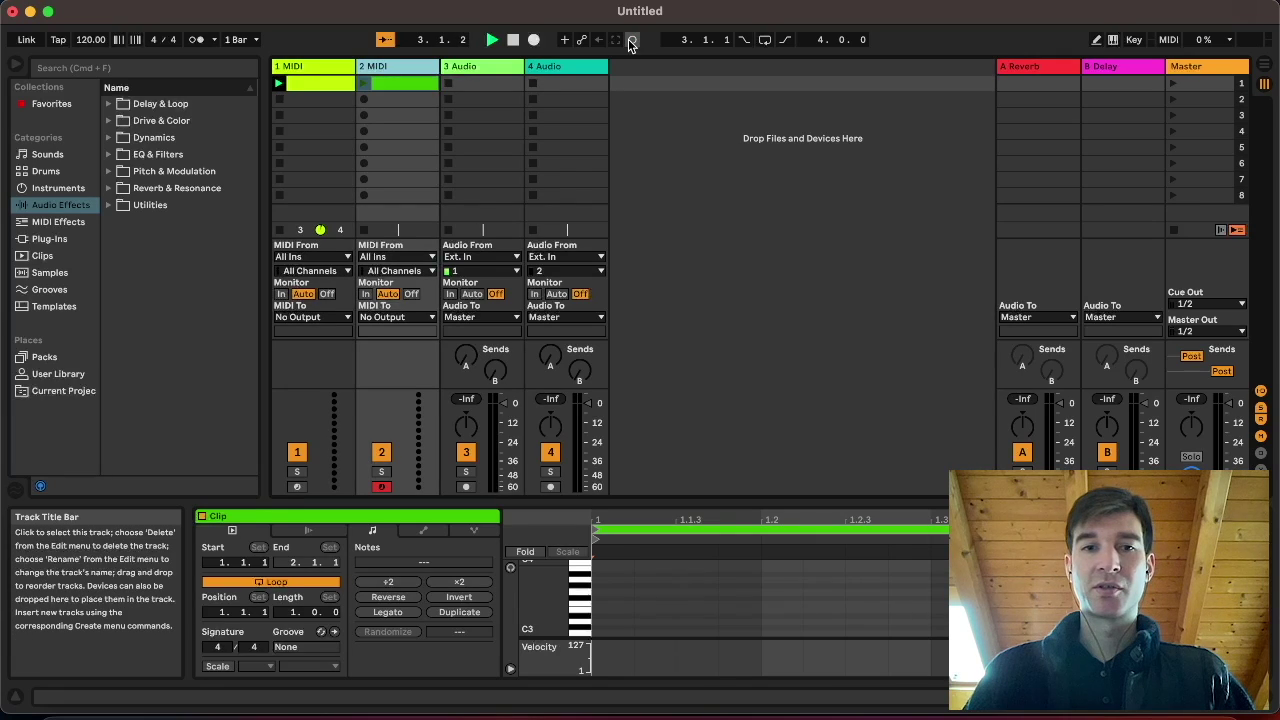
pyautogui.click(630, 42)
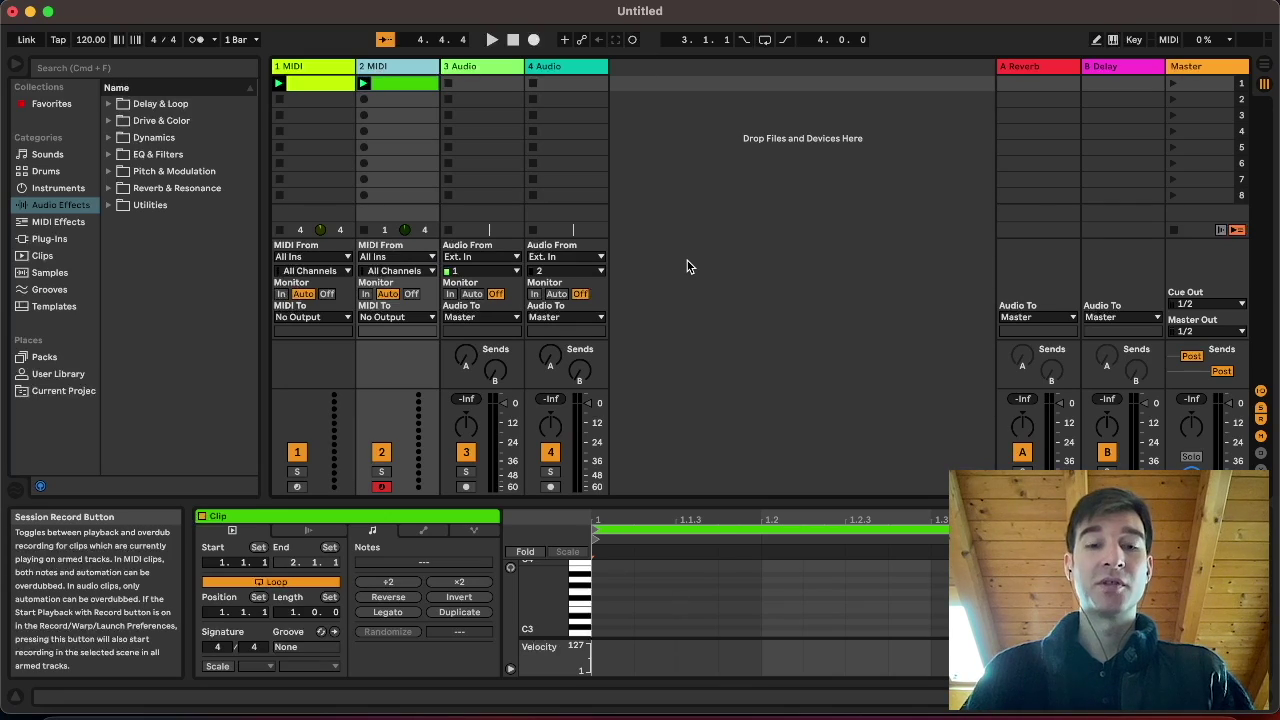
pyautogui.press('super+comma')
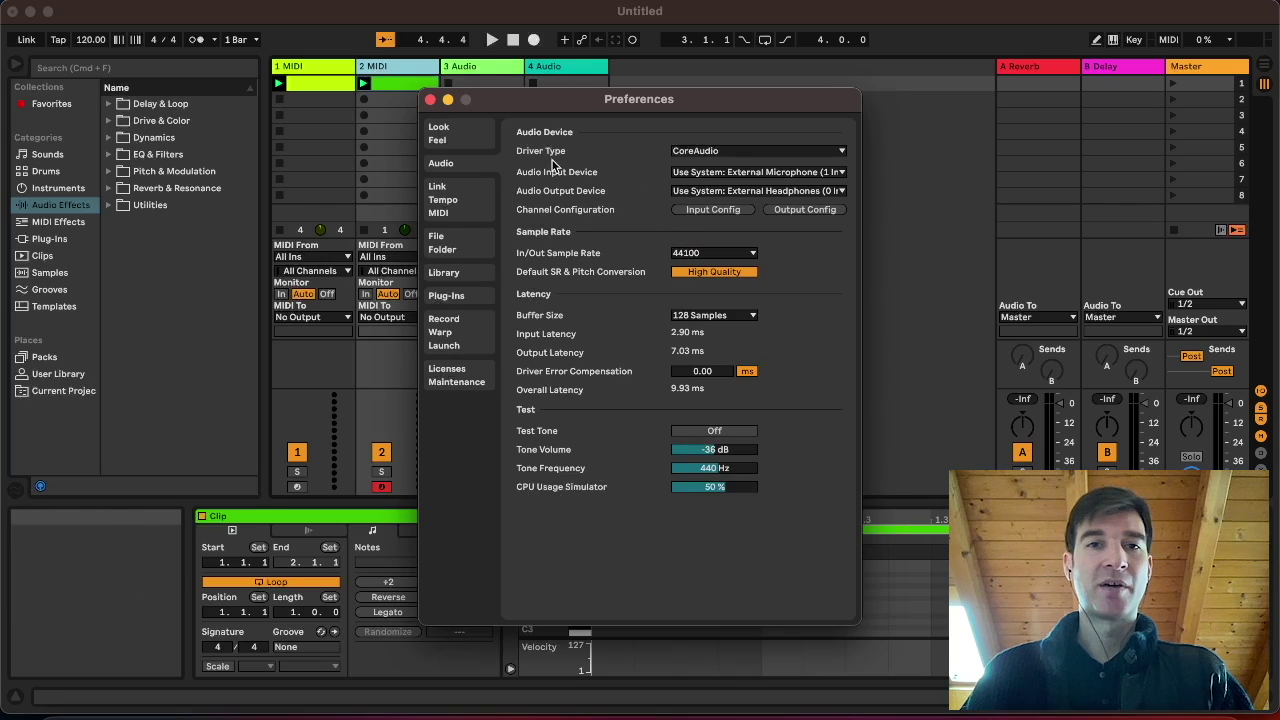
pyautogui.click(475, 136)
pyautogui.click(475, 173)
pyautogui.click(450, 199)
pyautogui.click(455, 243)
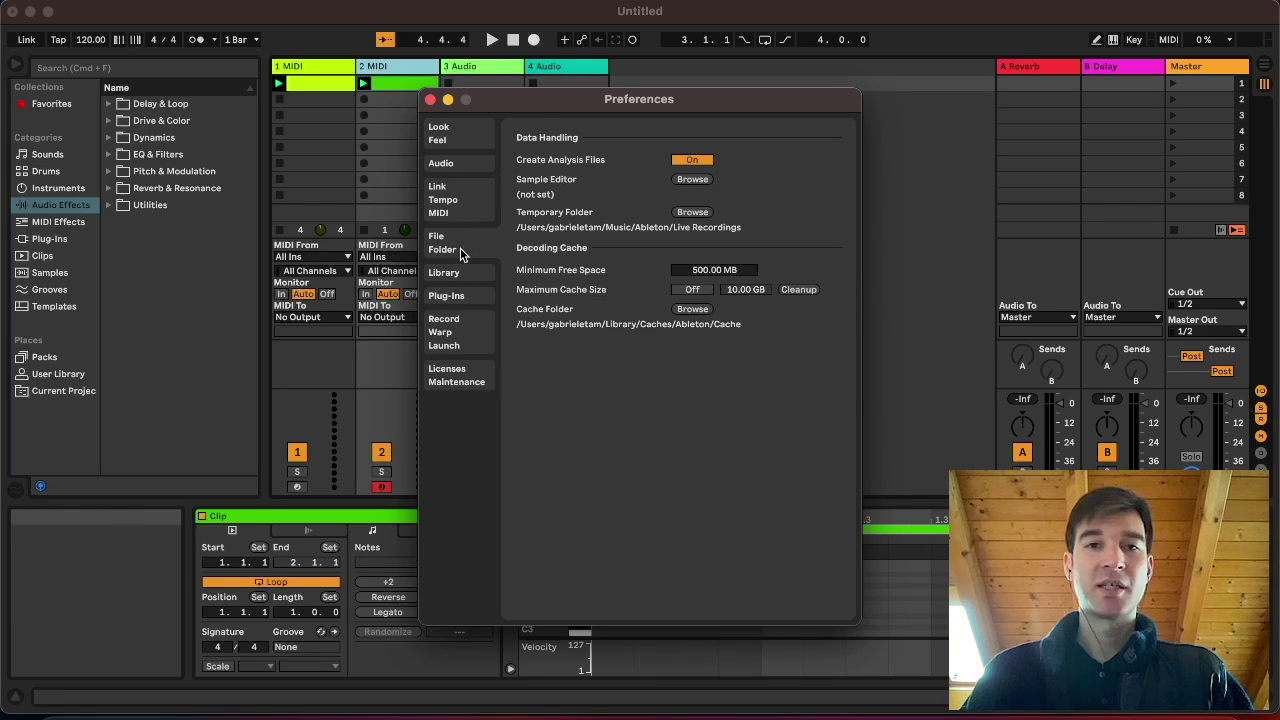
pyautogui.click(460, 274)
pyautogui.click(460, 294)
pyautogui.click(462, 330)
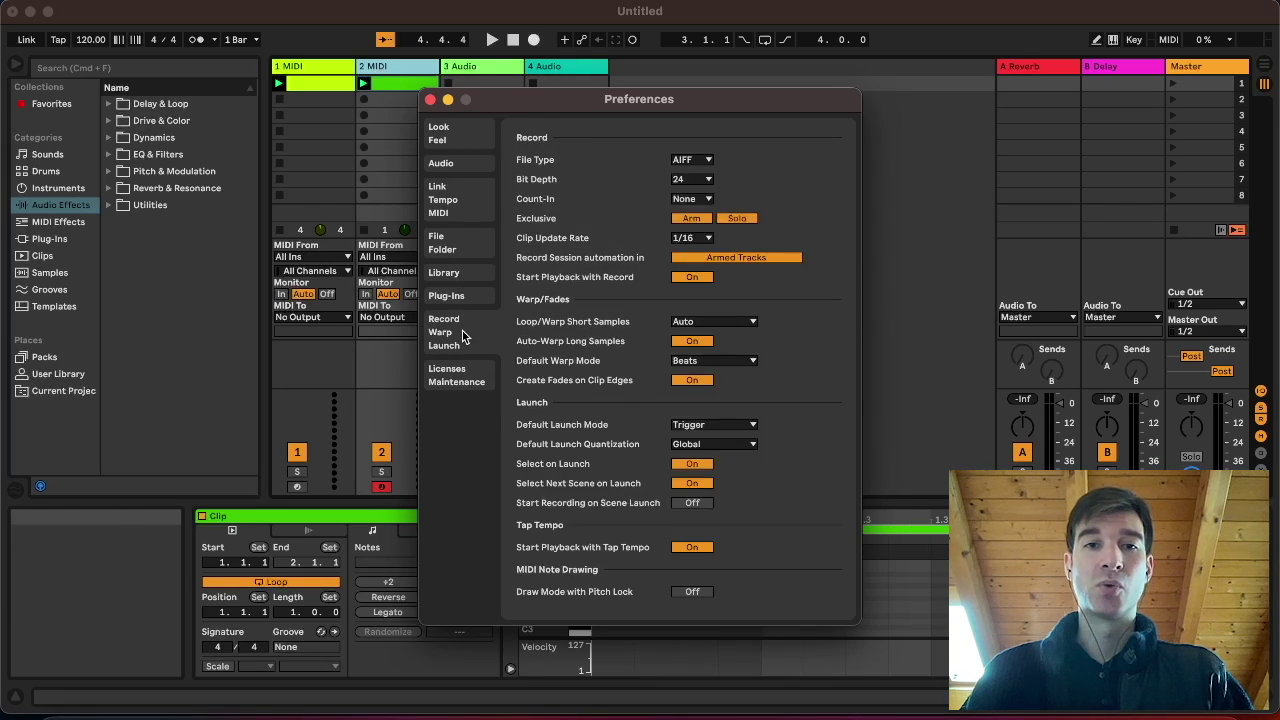
pyautogui.click(462, 375)
pyautogui.press('Escape')
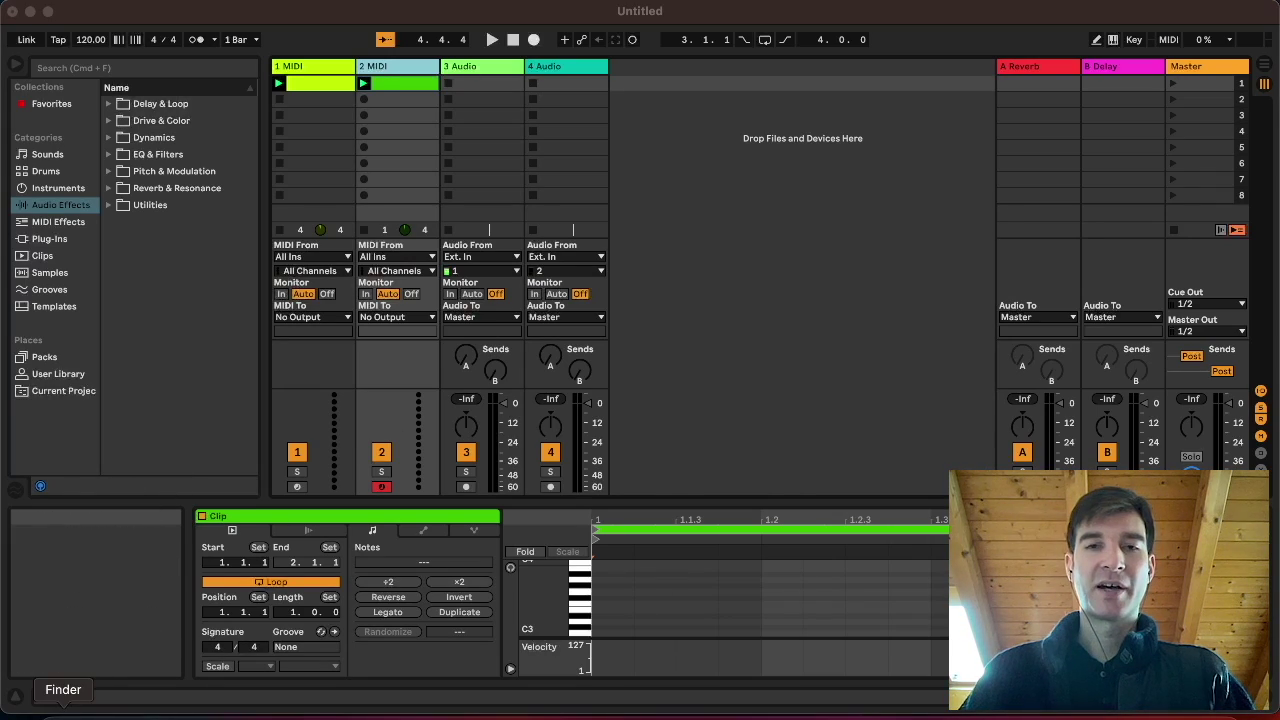
# - Open a Finder window on your home folder via Macintosh HD > Users
pyautogui.click(60, 704)
pyautogui.press('shift+super+c')
pyautogui.press('super+Down')
pyautogui.press('Right')
pyautogui.press('Right')
pyautogui.press('Right')
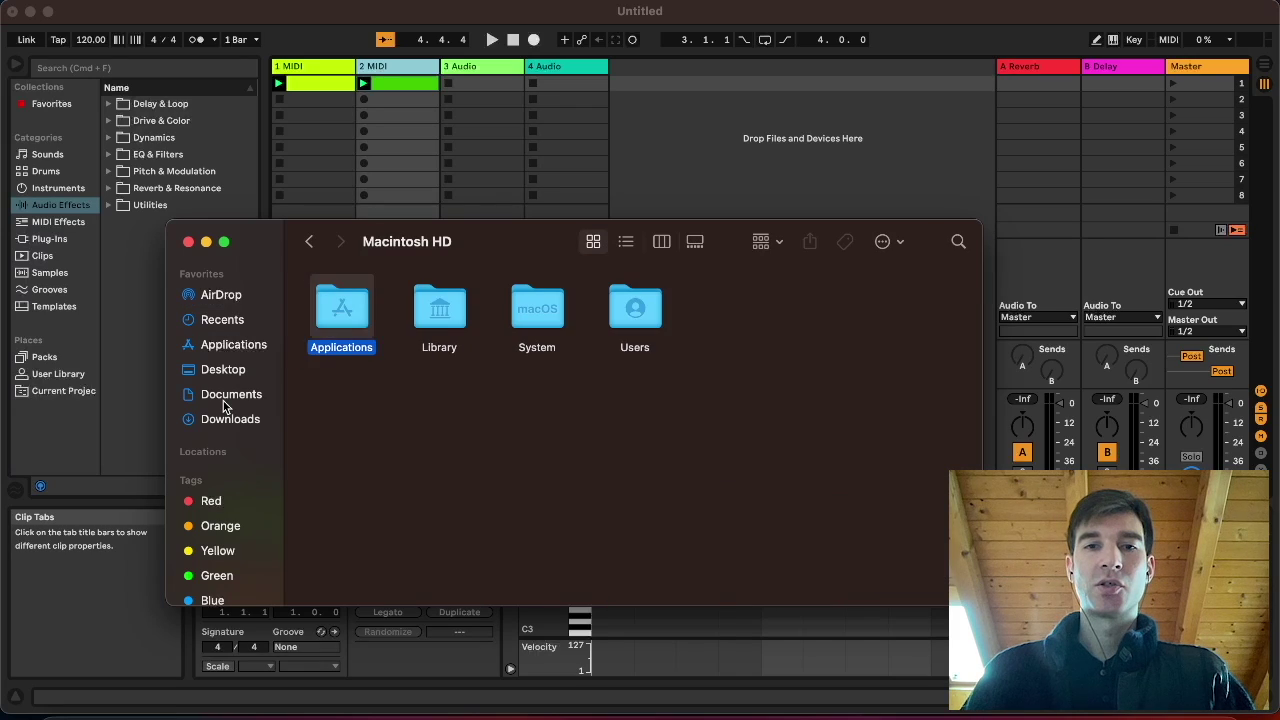
pyautogui.press('Right')
pyautogui.press('super+Down')
pyautogui.press('Right')
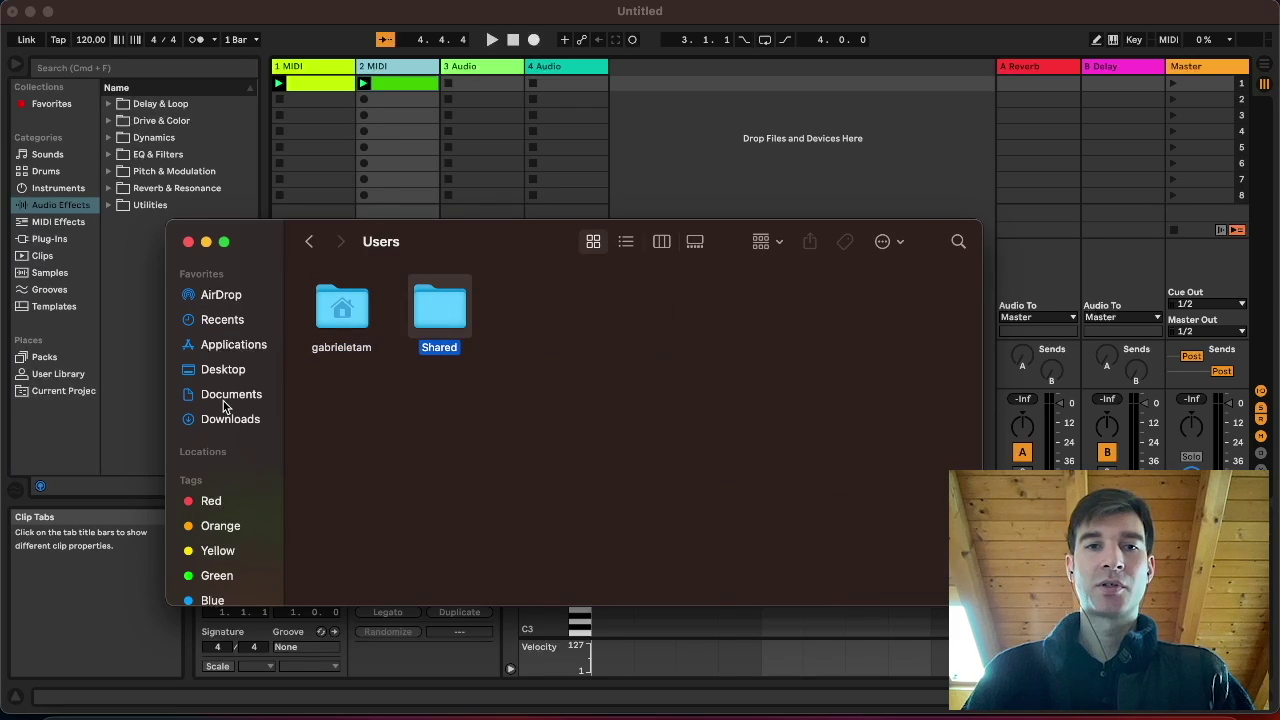
pyautogui.press('Left')
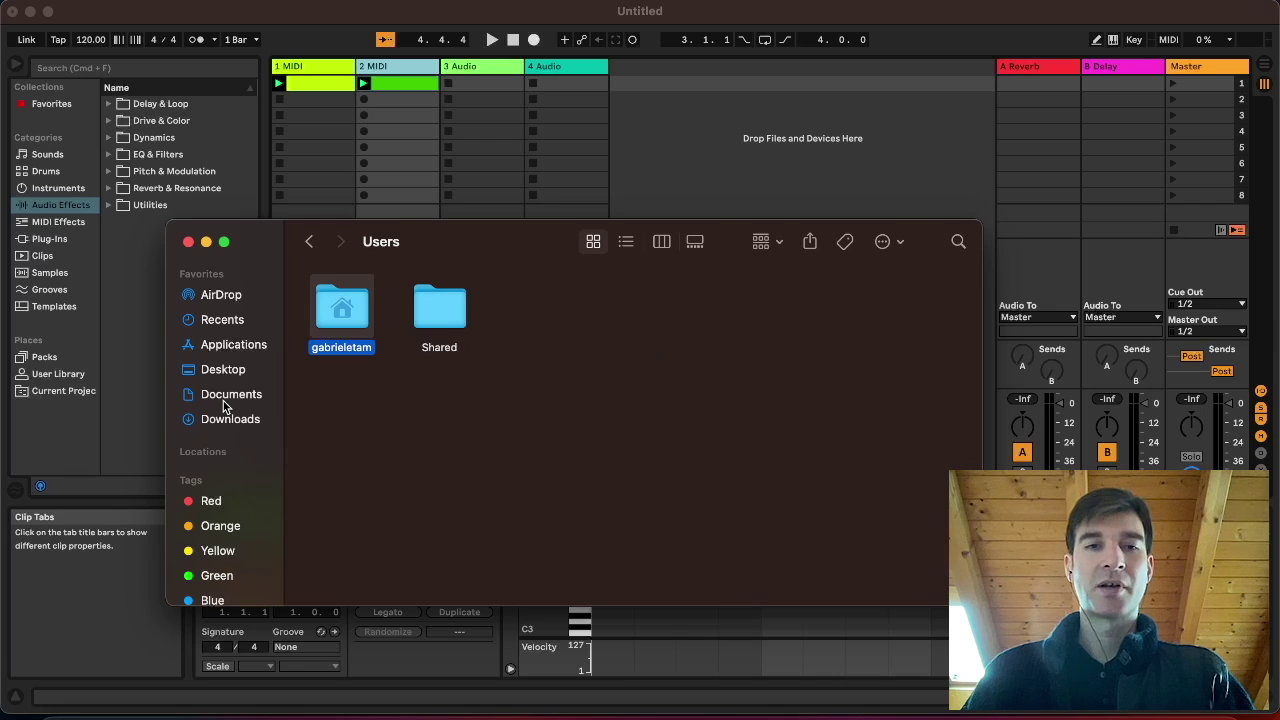
pyautogui.press('super+Down')
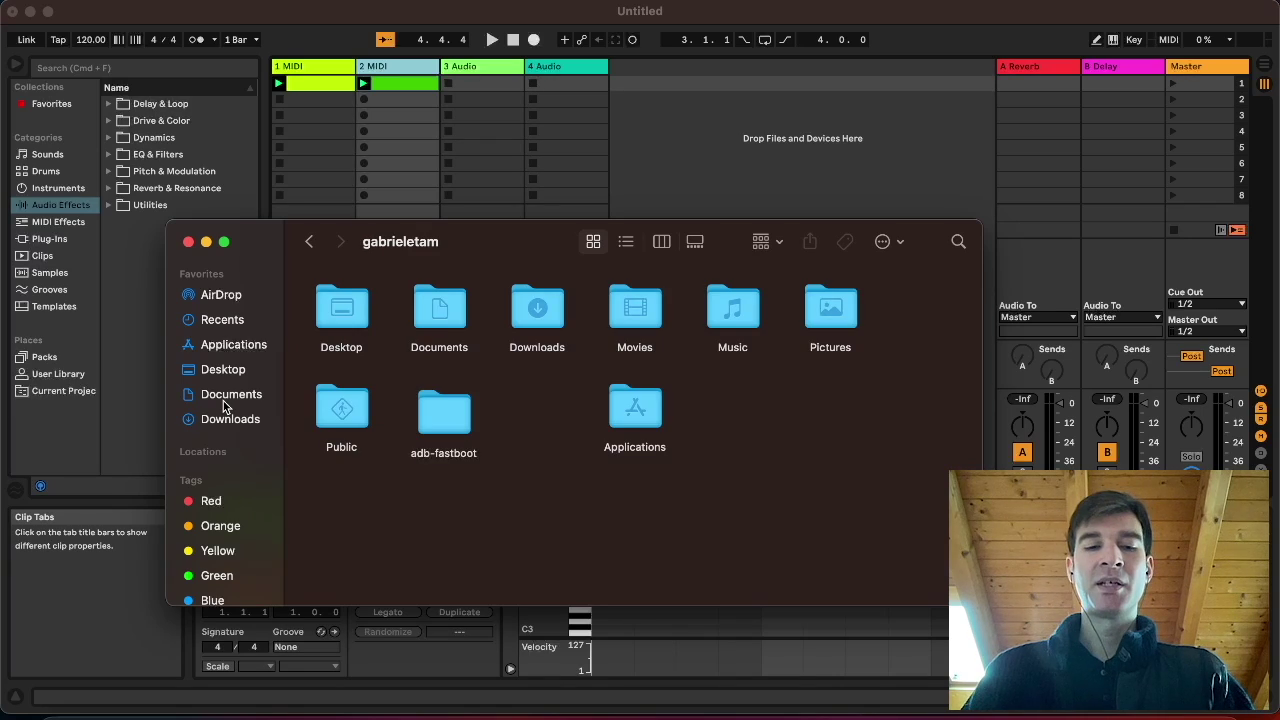
# - Show hidden files and open Library > Preferences > Ableton
pyautogui.press('super+shift+period')
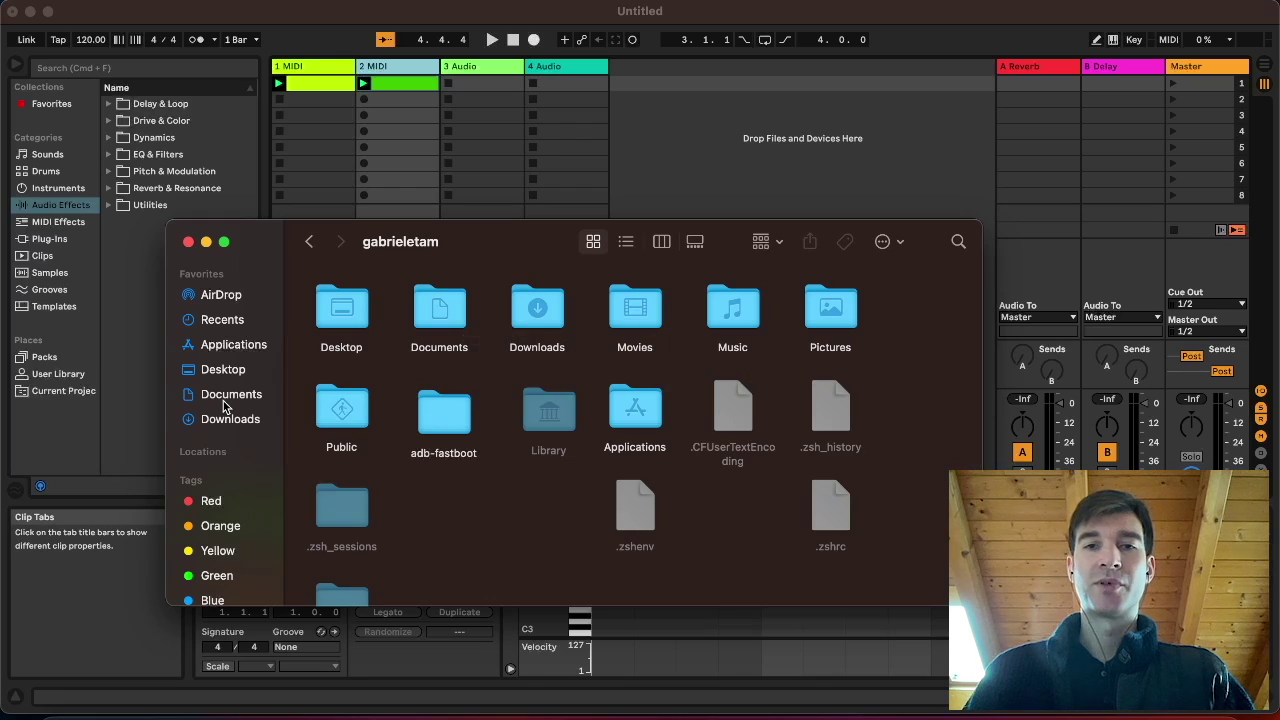
pyautogui.press('Right')
pyautogui.press('Right')
pyautogui.press('Right')
pyautogui.press('Down')
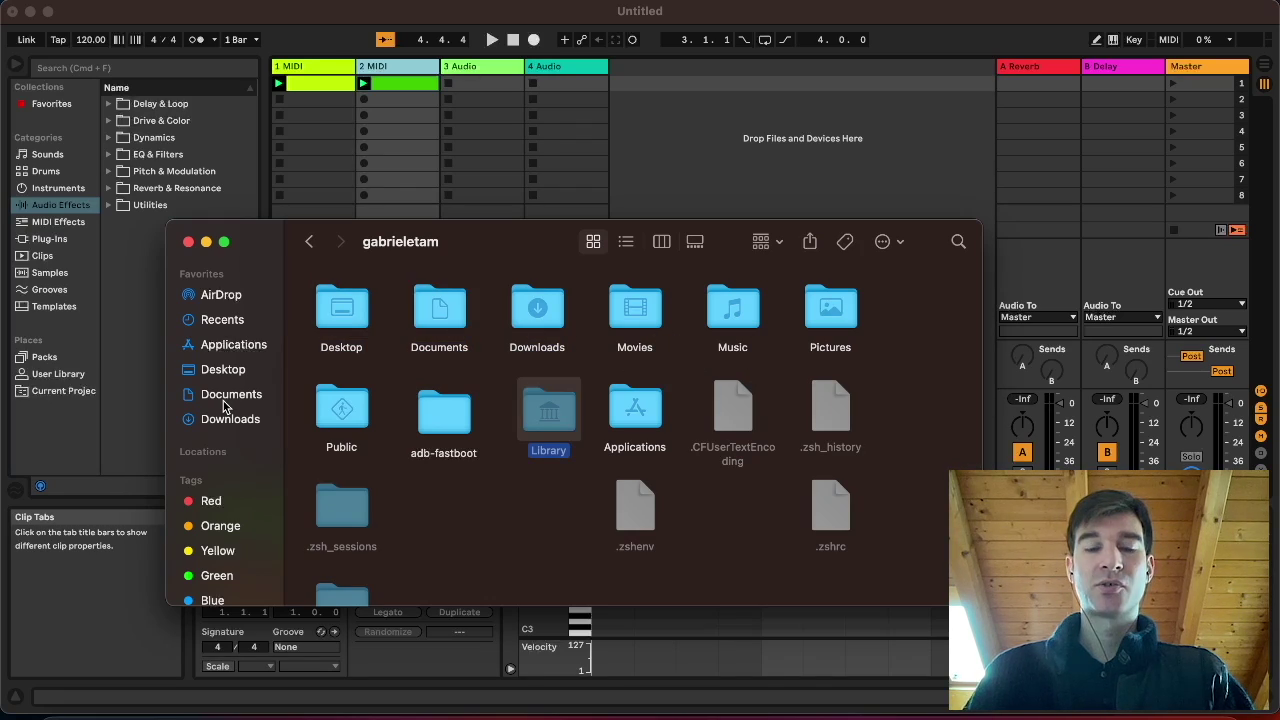
pyautogui.press('super+Down')
pyautogui.press('Down')
pyautogui.press('Right')
pyautogui.press('Right')
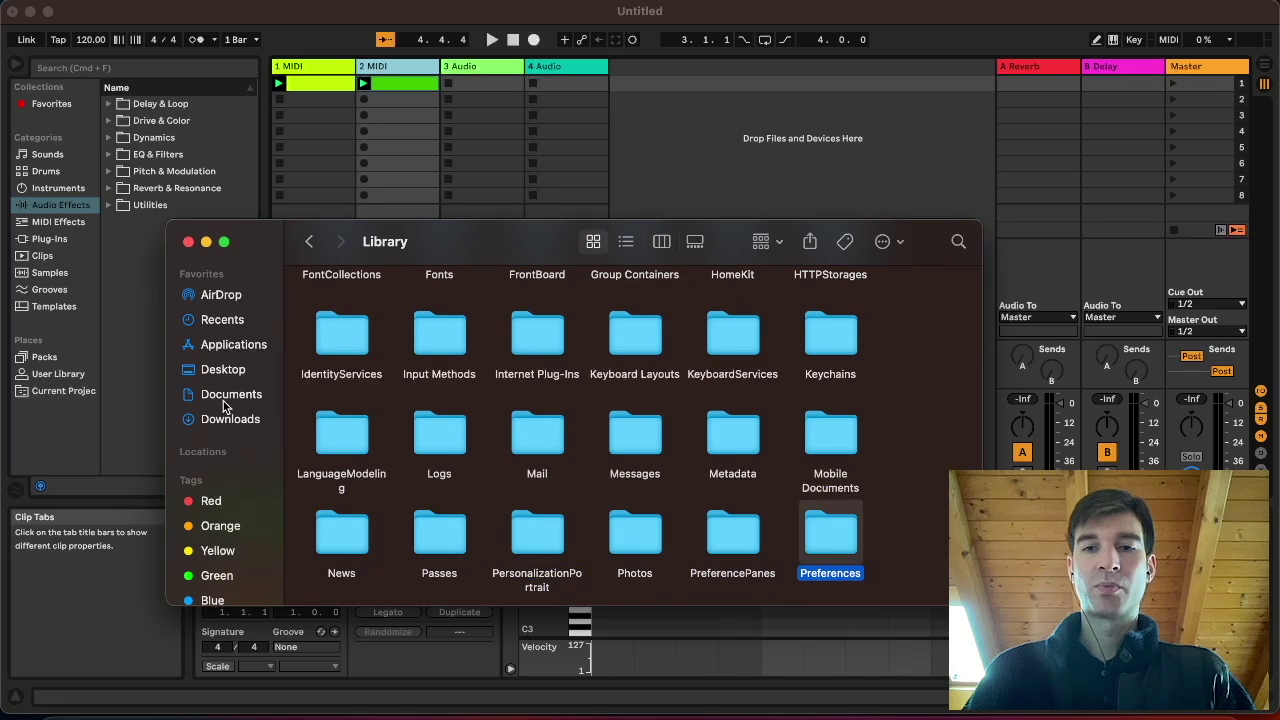
pyautogui.press('super+Down')
pyautogui.press('Down')
pyautogui.press('super+Down')
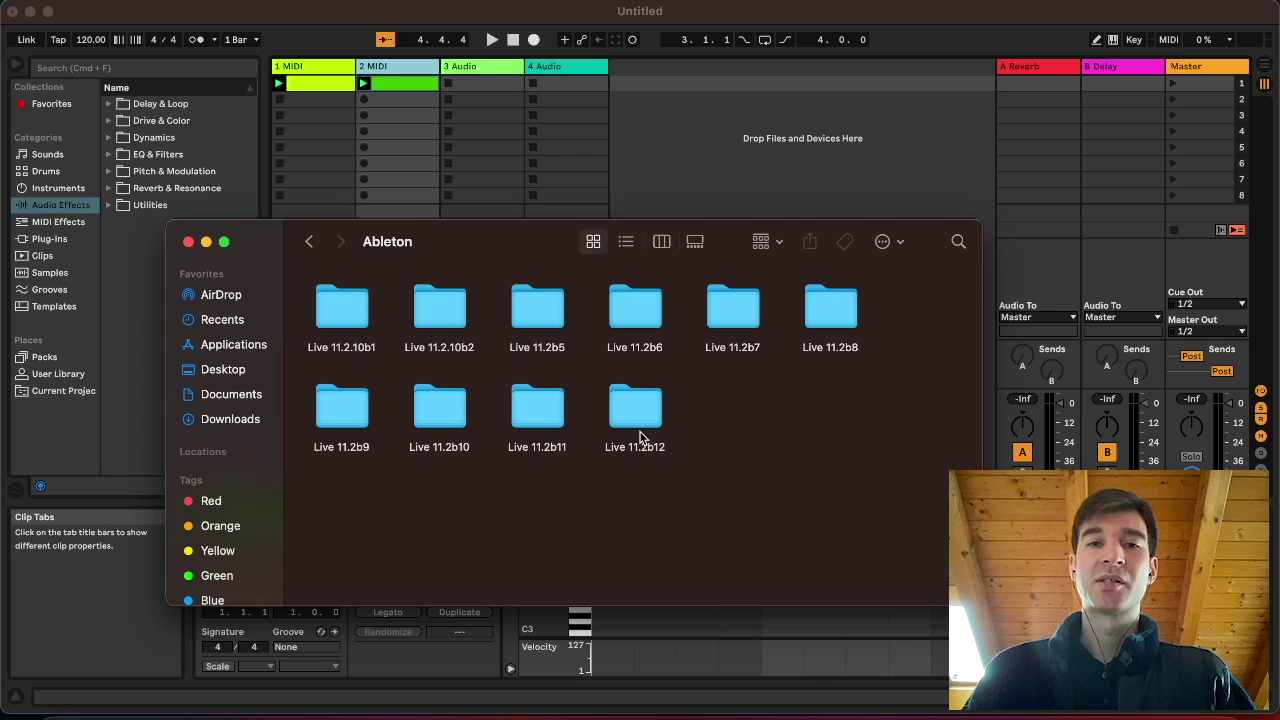
# - Open the Live 11.2.10b2 folder and select the existing Options.txt
pyautogui.click(444, 308)
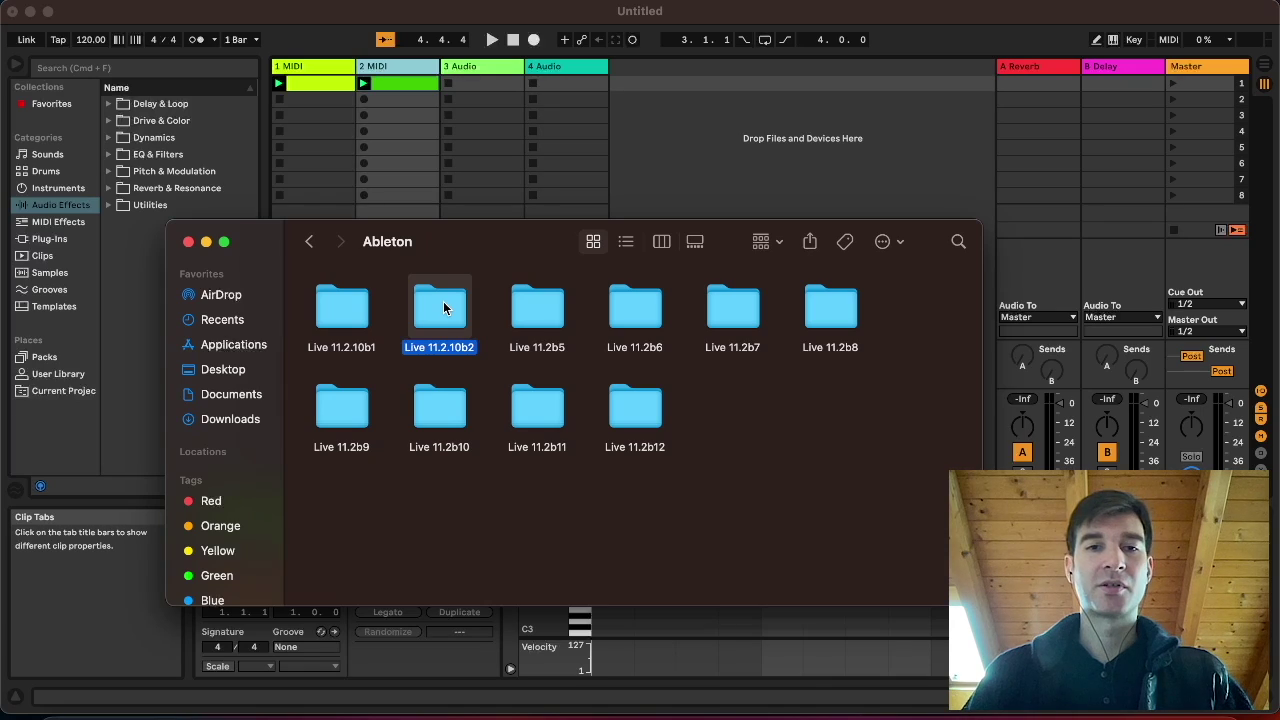
pyautogui.doubleClick(444, 308)
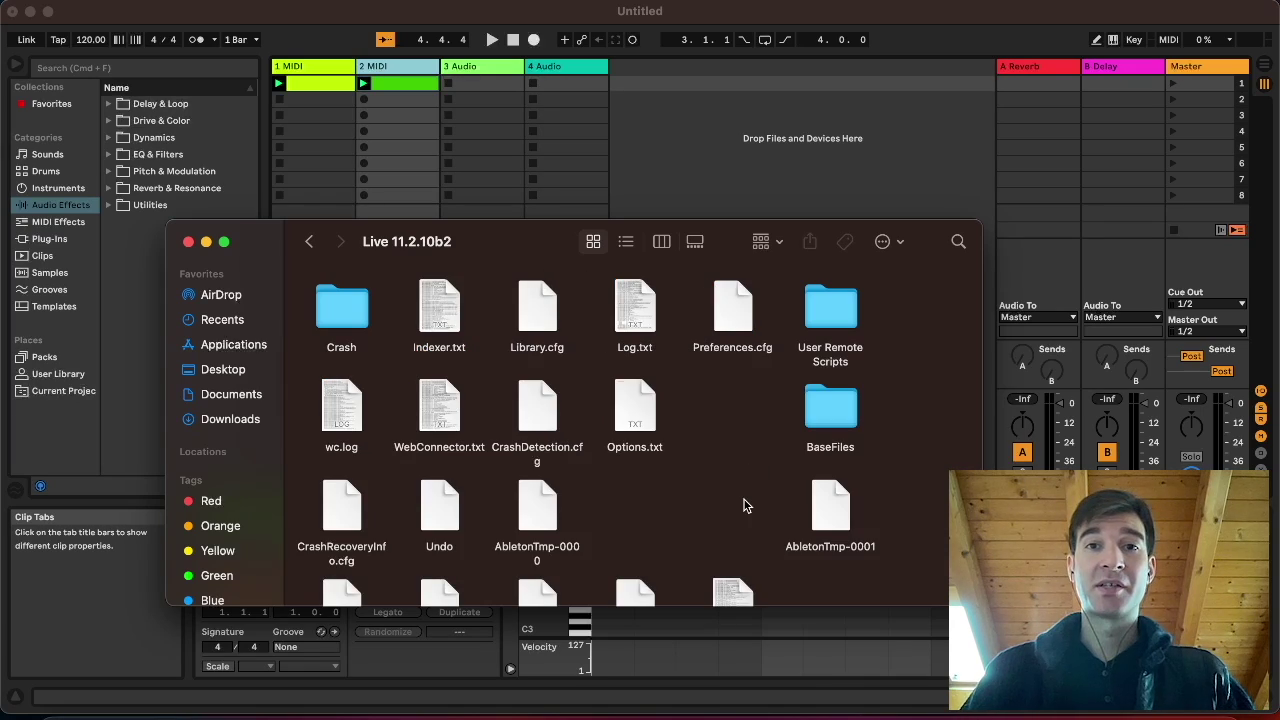
pyautogui.click(637, 405)
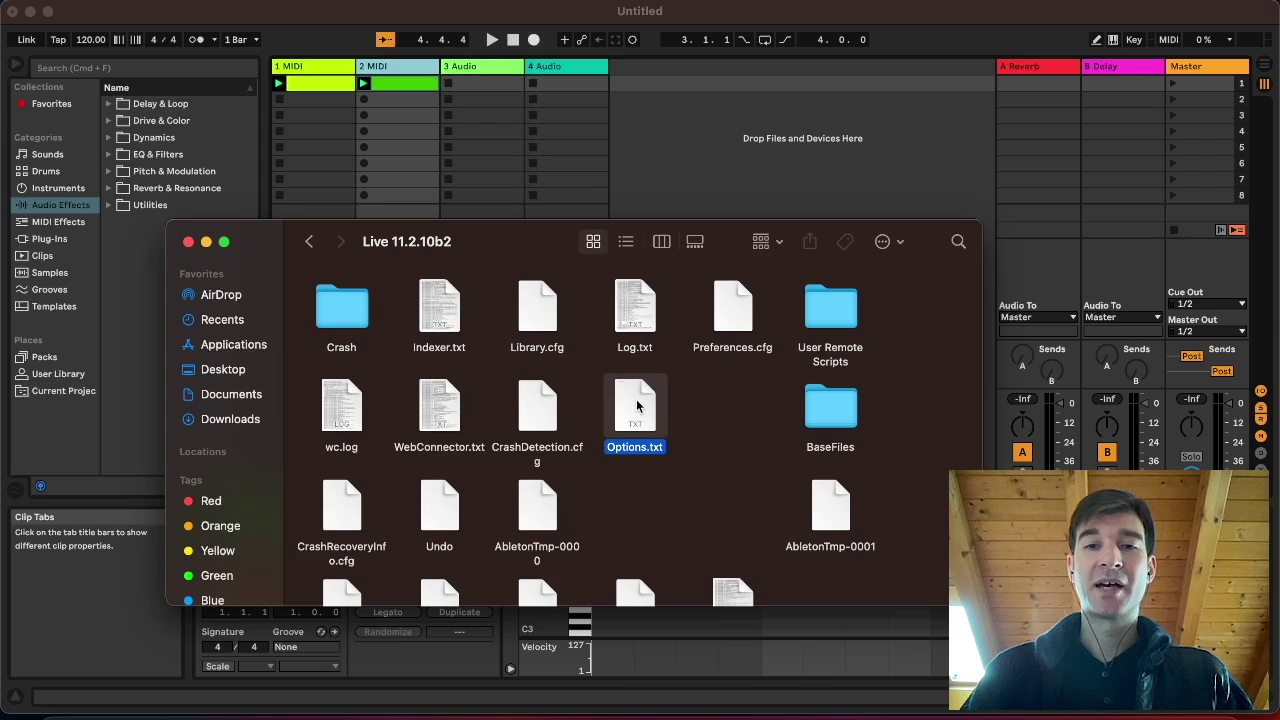
# - Quit Ableton Live without saving the Untitled set
pyautogui.click(678, 161)
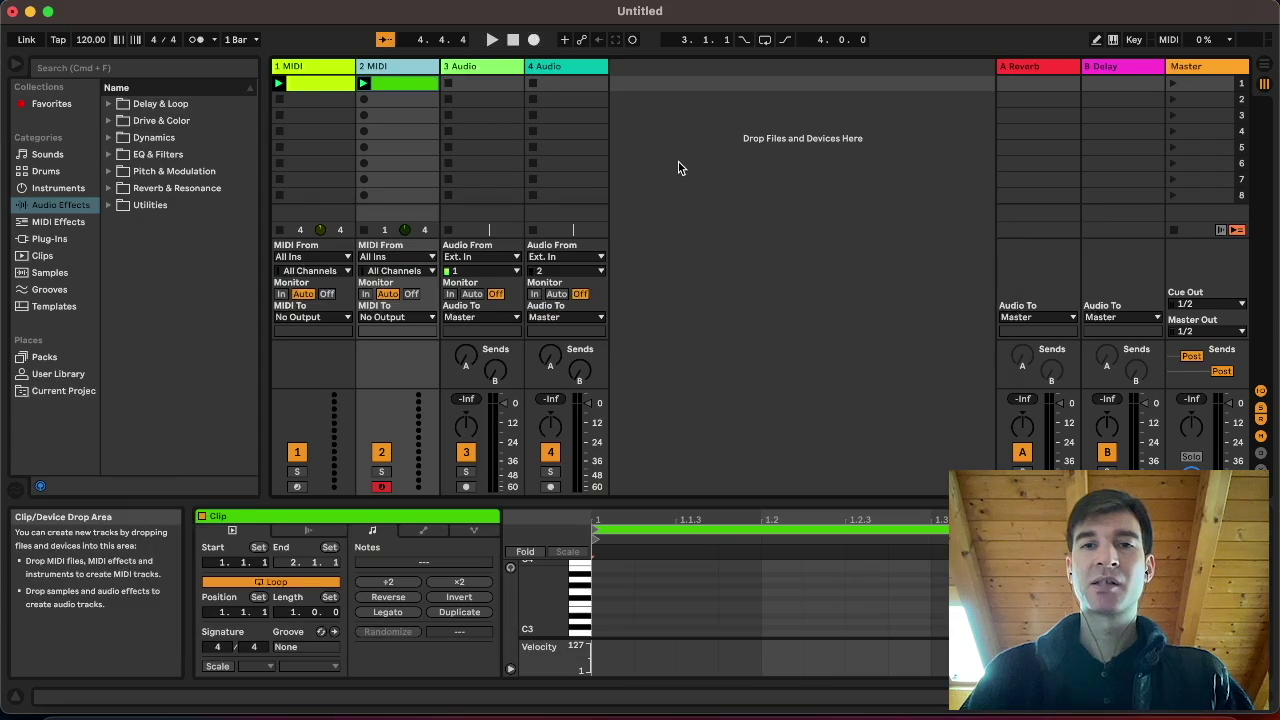
pyautogui.press('super+q')
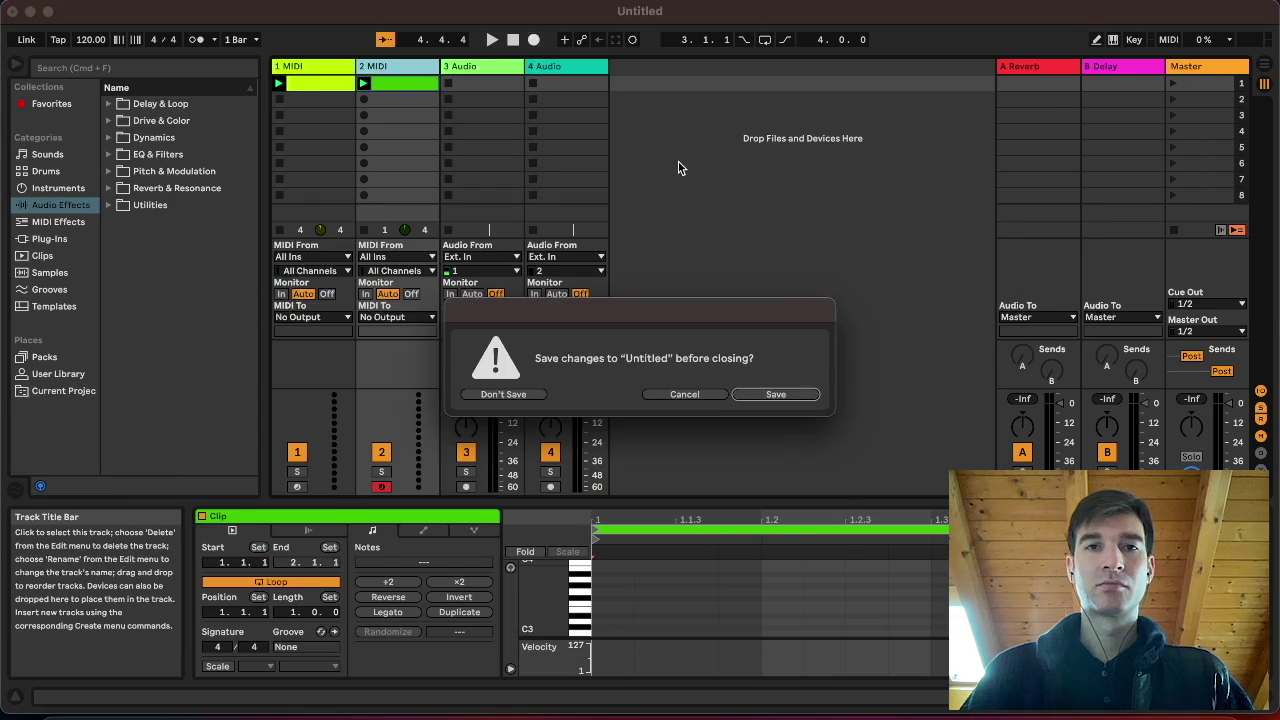
pyautogui.click(675, 393)
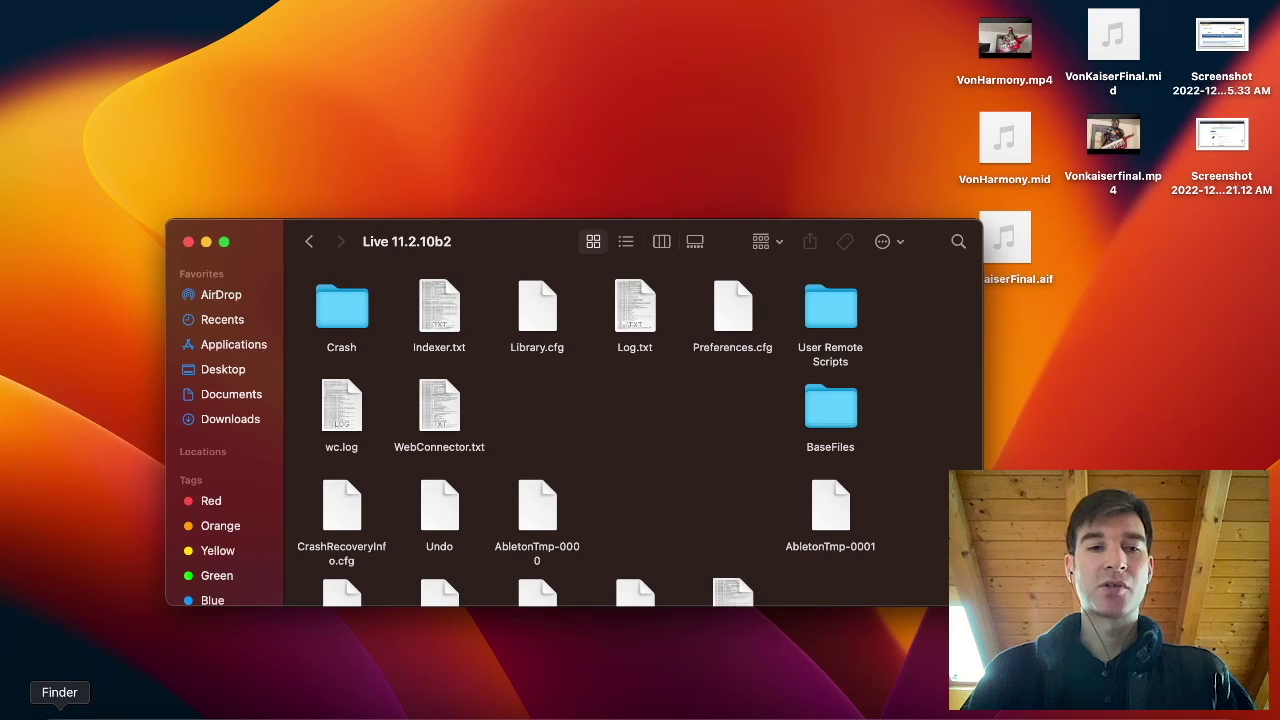
# - Launch TextEdit, save a blank document as Untitled on the Desktop, and close it
pyautogui.click(105, 715)
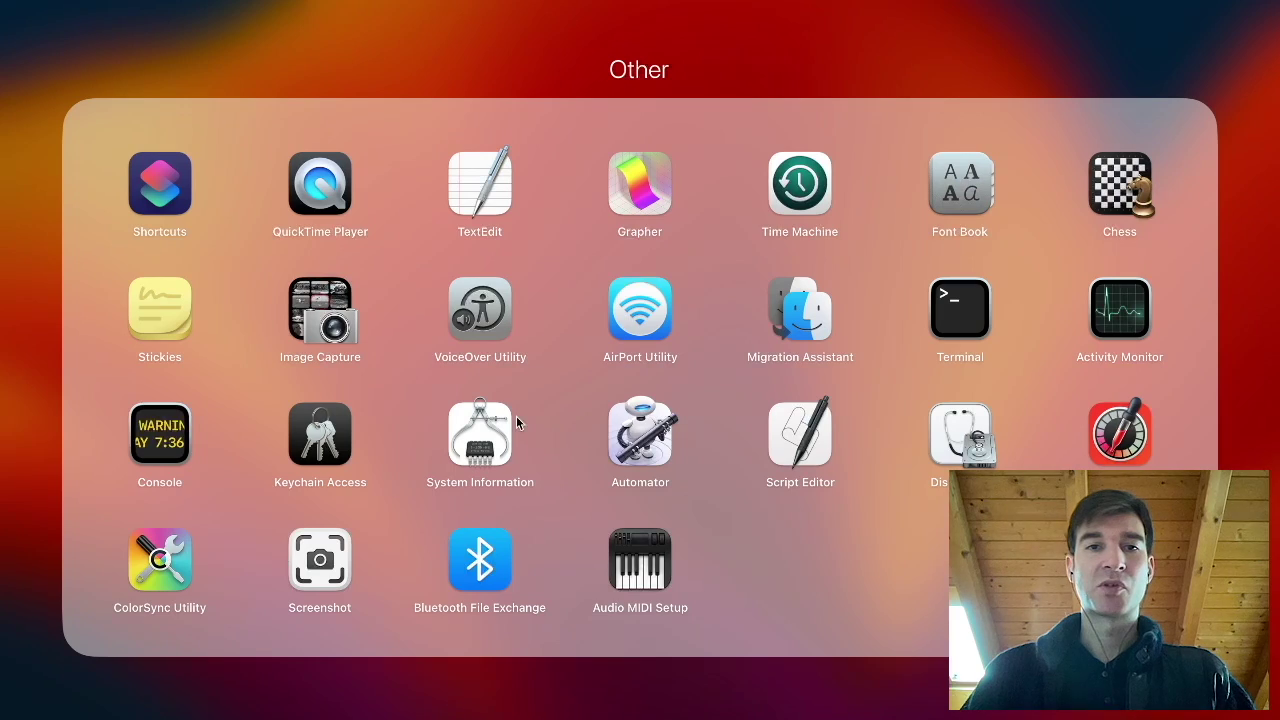
pyautogui.click(477, 190)
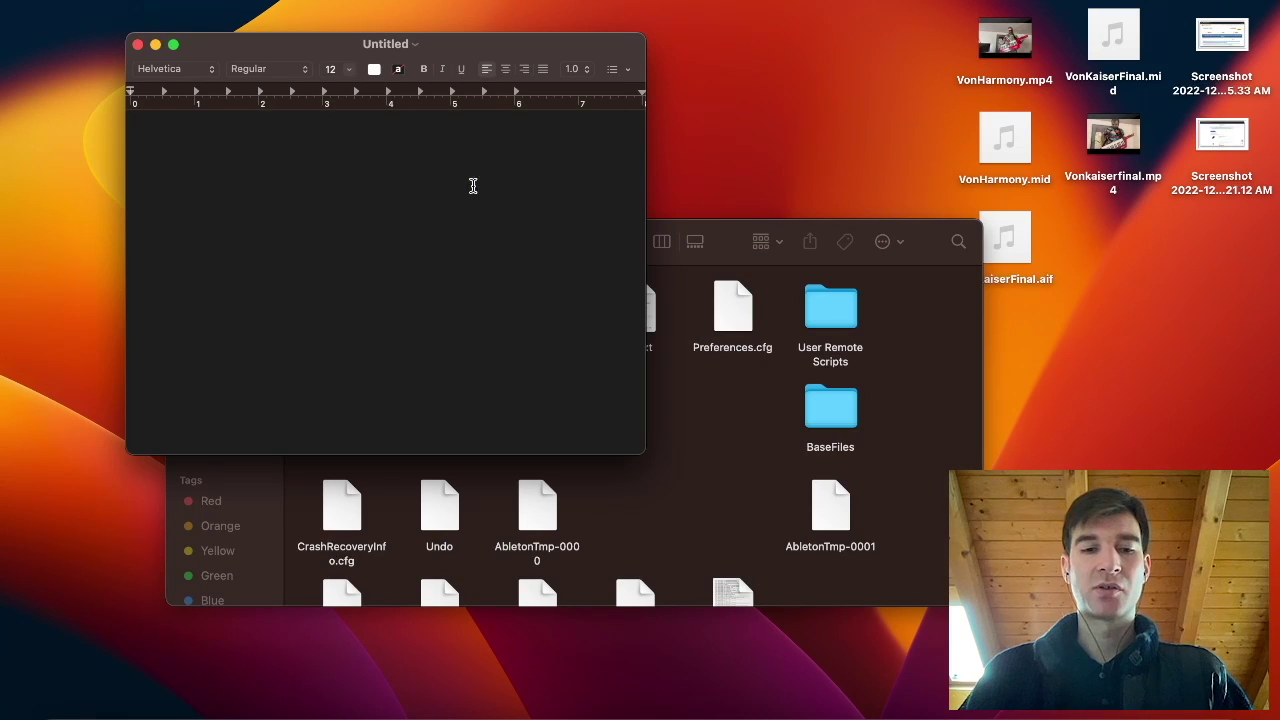
pyautogui.press('super+s')
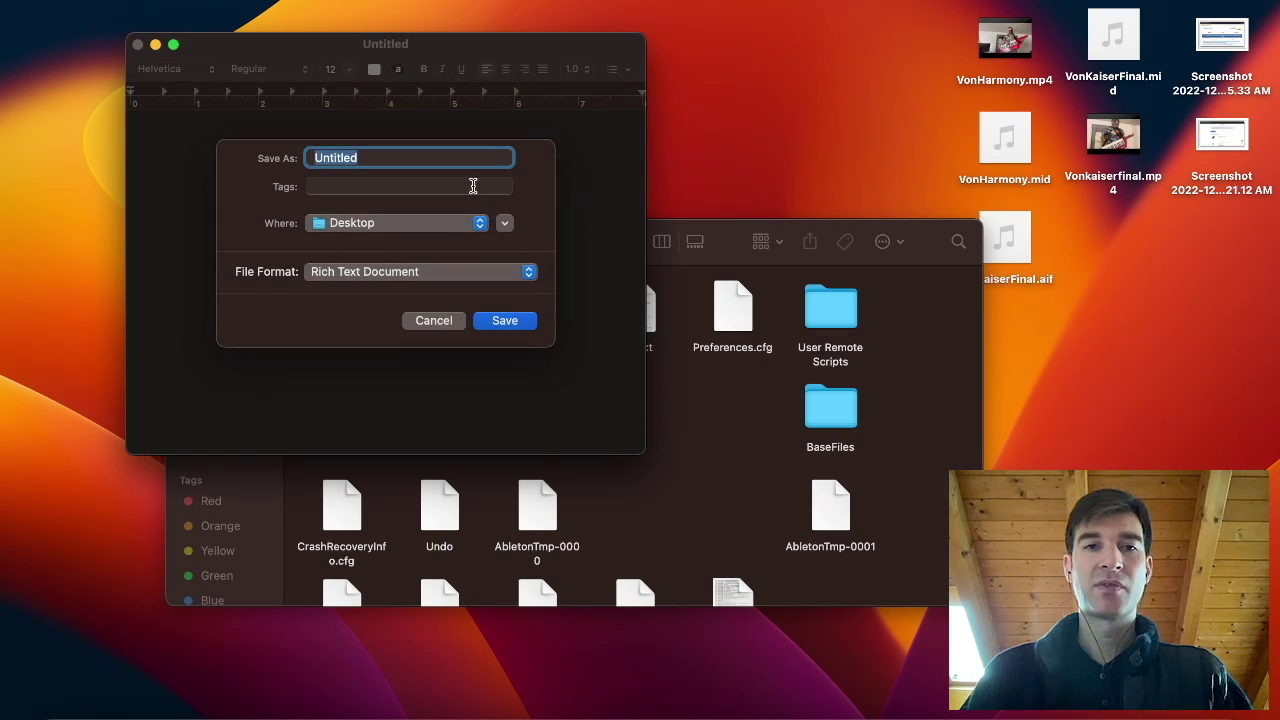
pyautogui.click(505, 320)
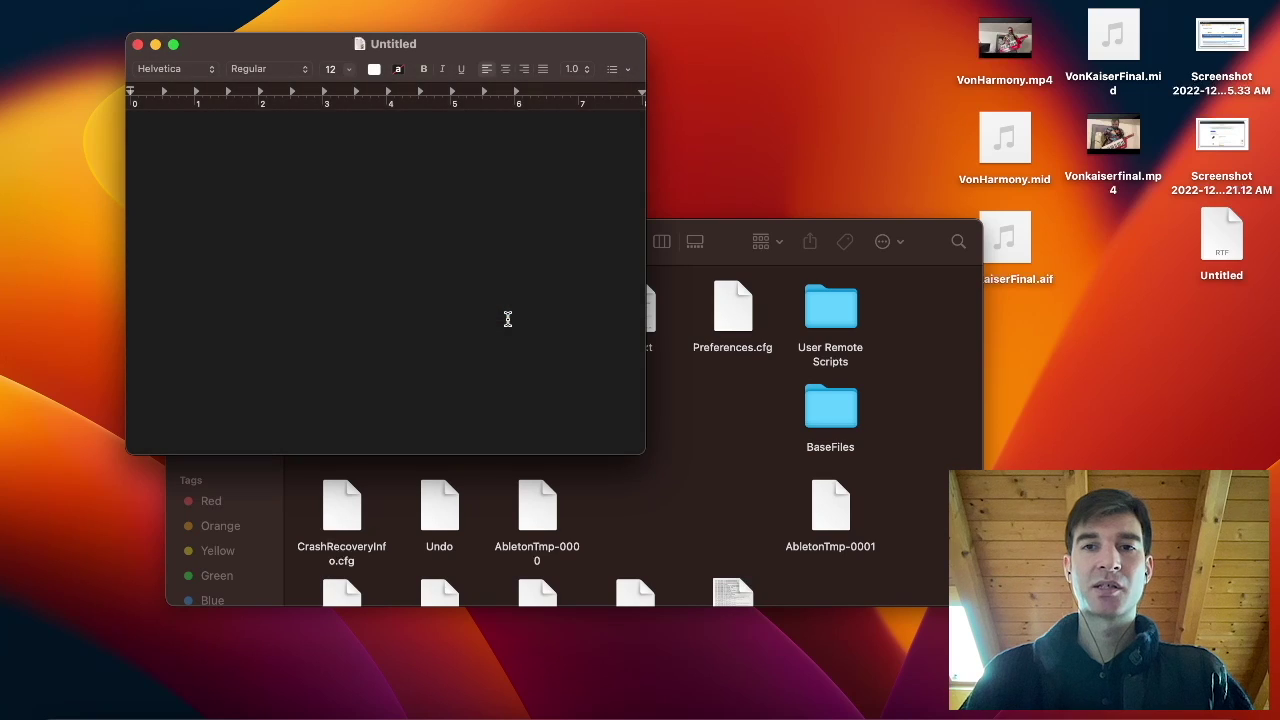
pyautogui.click(138, 44)
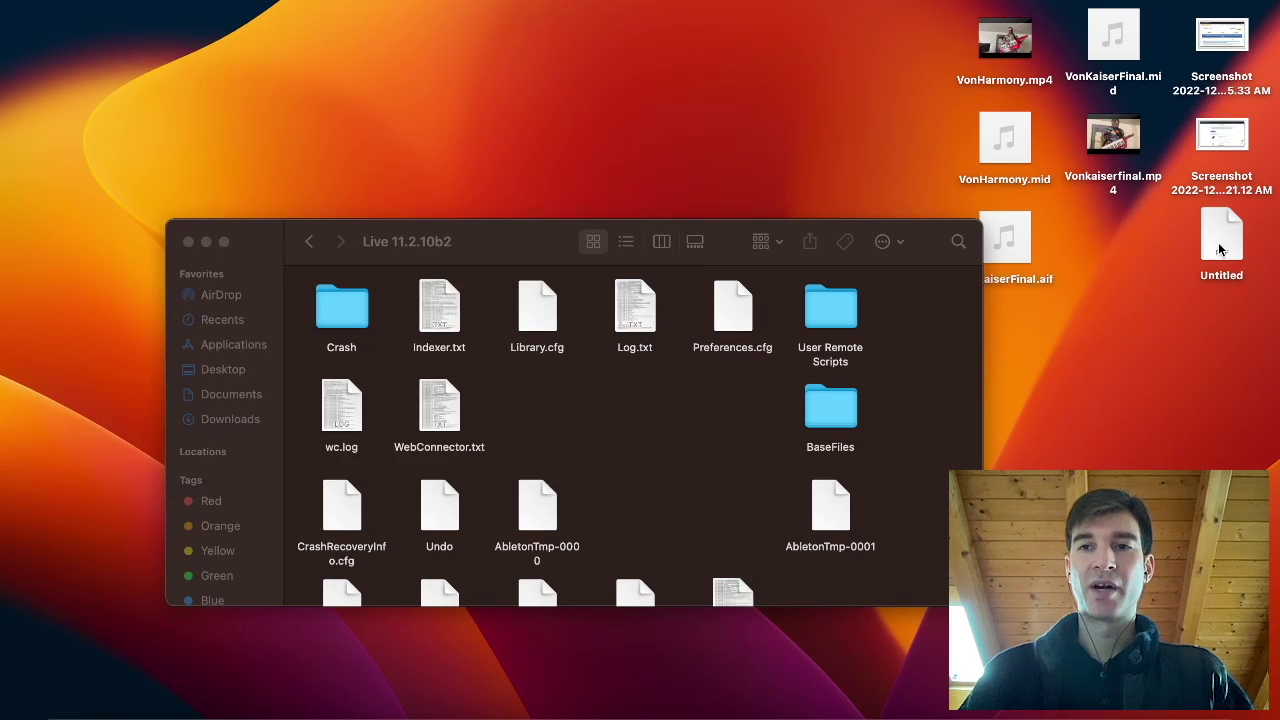
# - Move Untitled into the Live 11.2.10b2 folder, rename it Options.txt using .txt, and open it
pyautogui.moveTo(1219, 249); pyautogui.dragTo(668, 448)
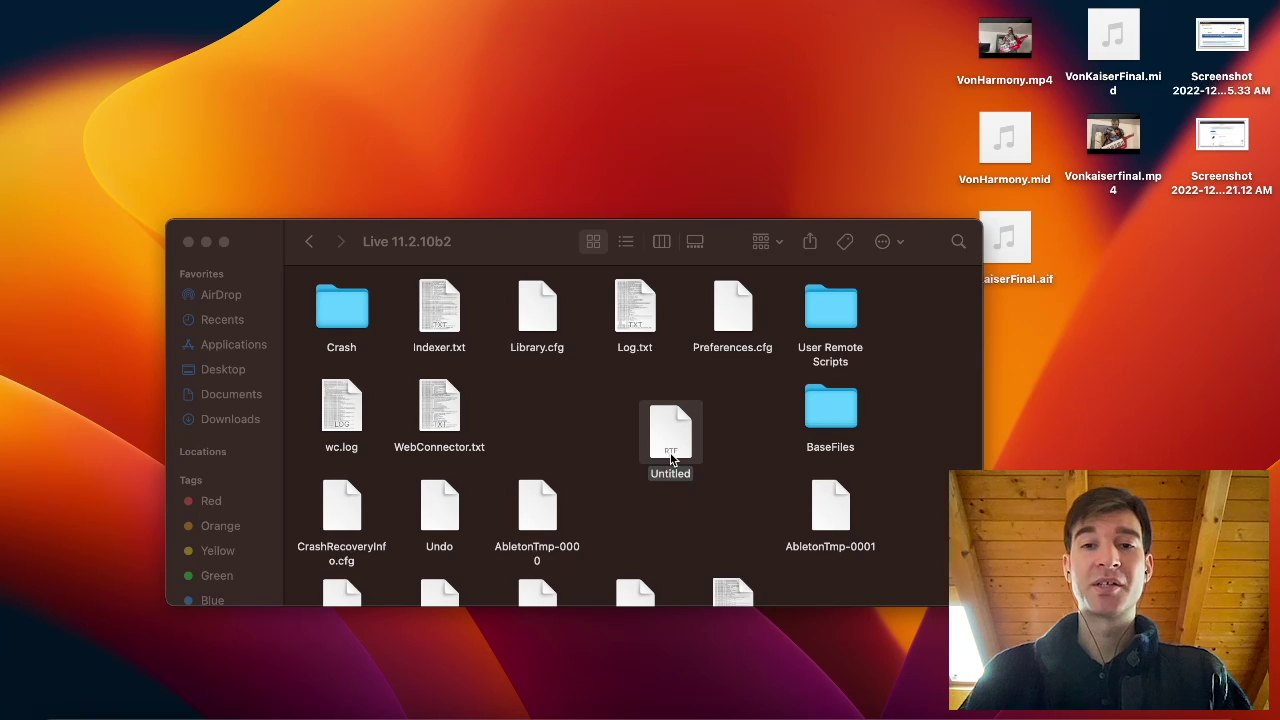
pyautogui.click(671, 478)
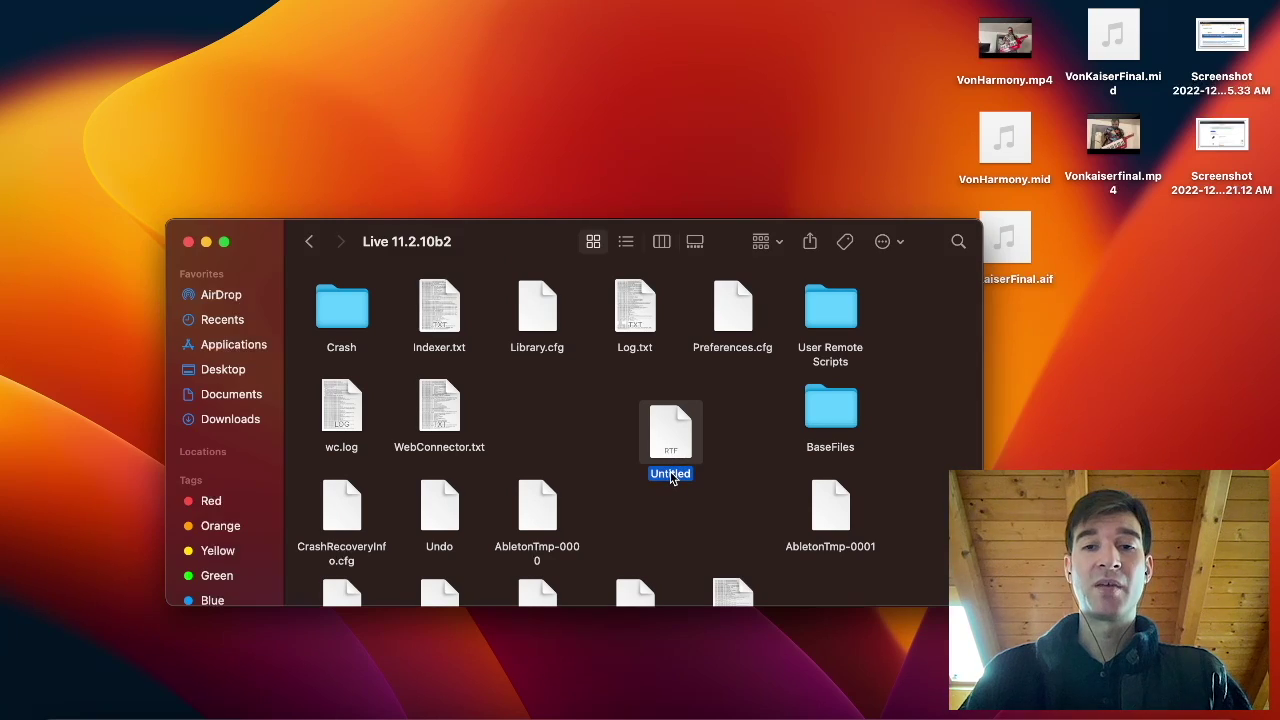
pyautogui.click(671, 474)
pyautogui.write('Options')
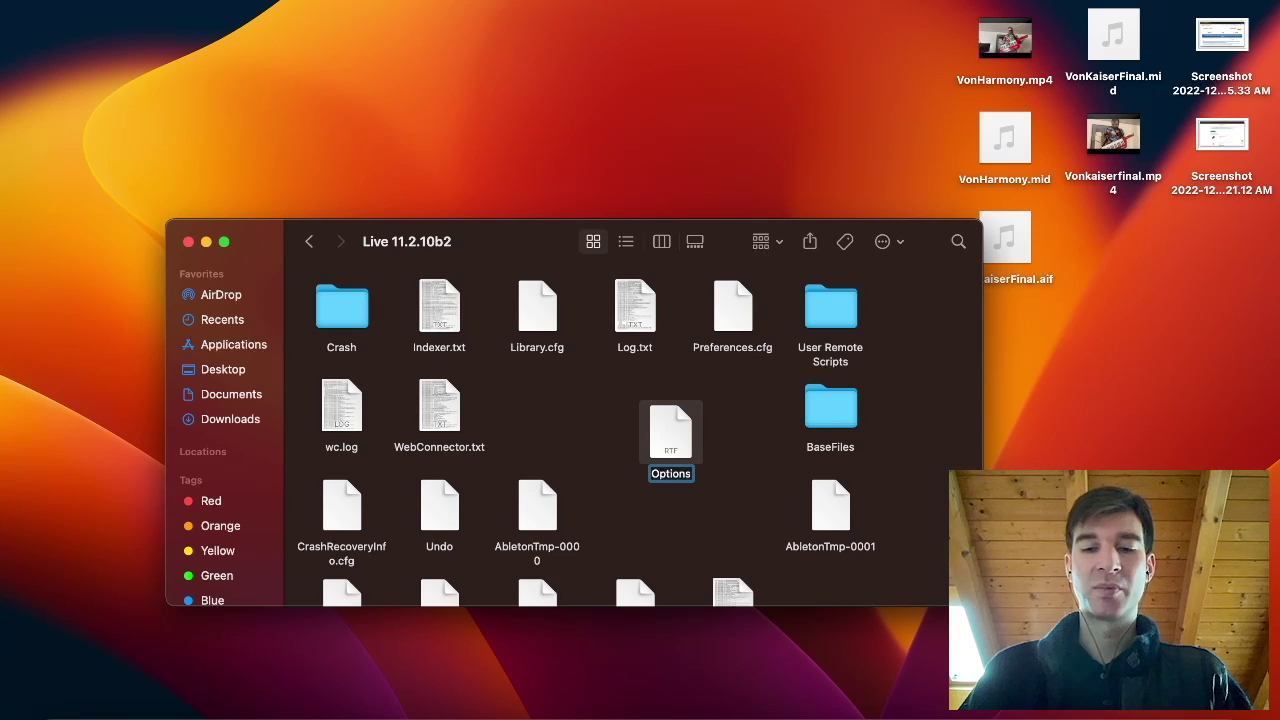
pyautogui.write('.txt')
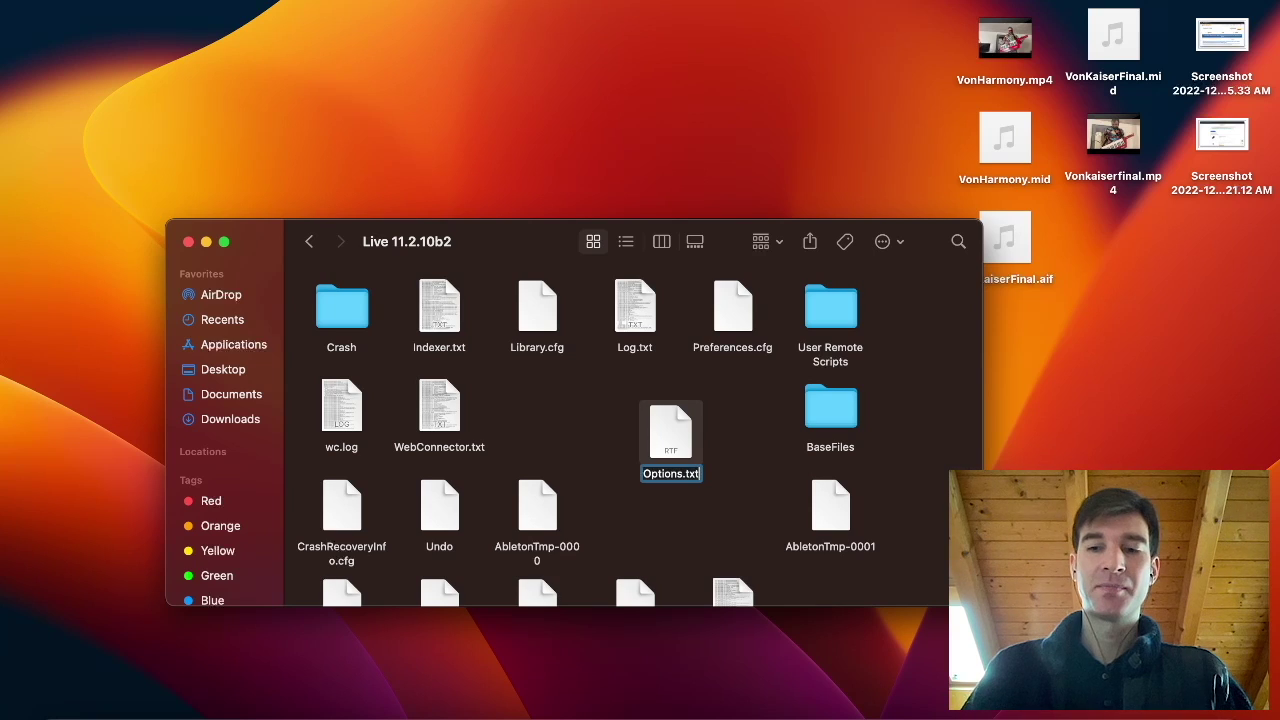
pyautogui.press('Return')
pyautogui.click(698, 328)
pyautogui.click(729, 497)
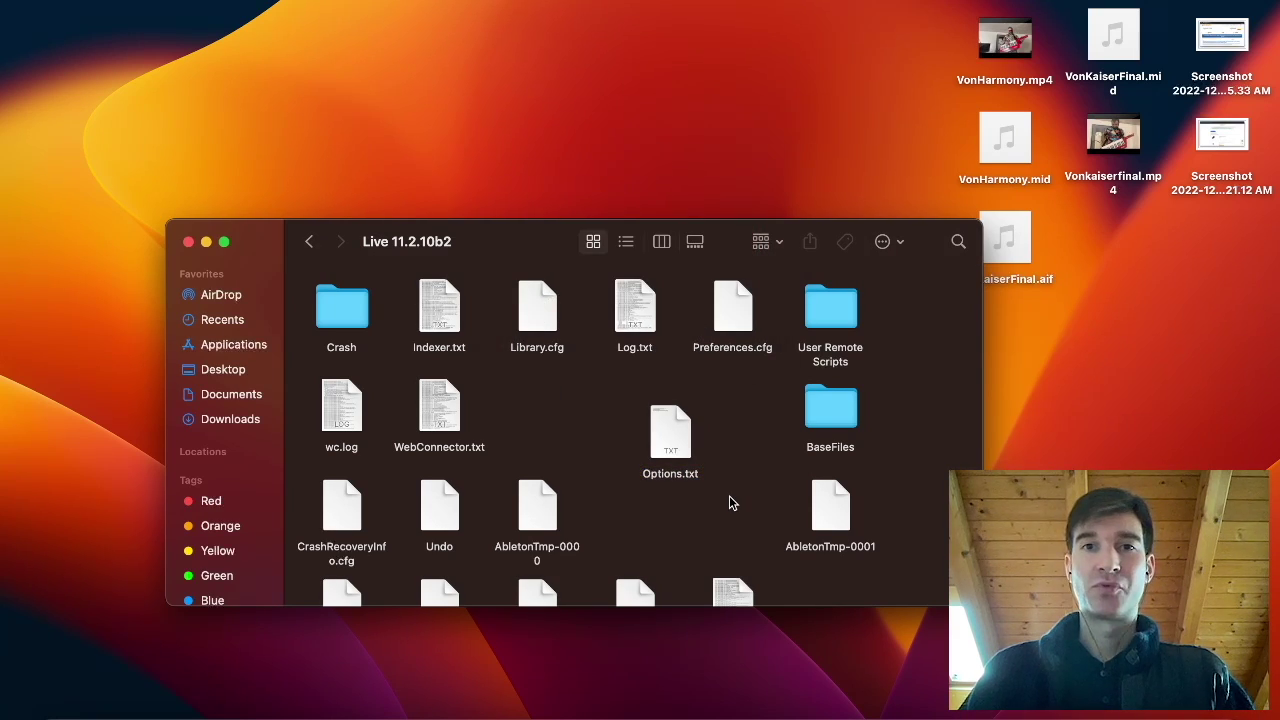
pyautogui.doubleClick(669, 440)
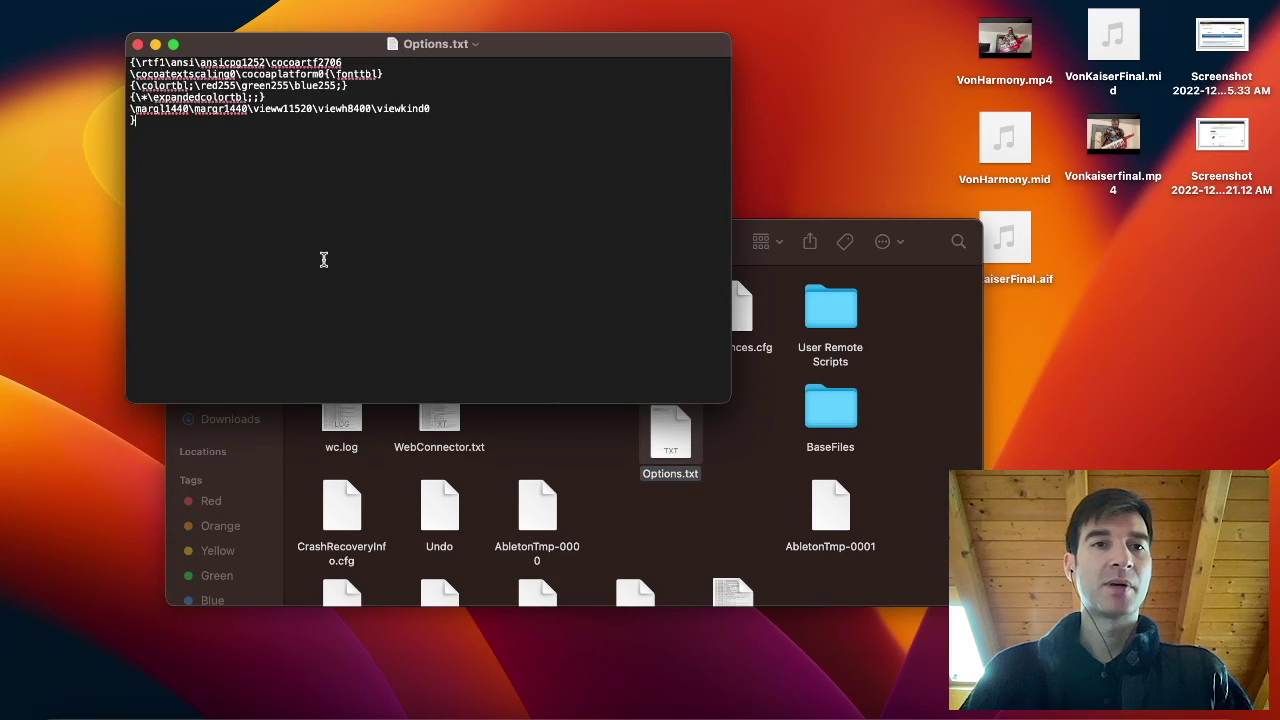
# - Select and delete all the RTF code in Options.txt so it is empty
pyautogui.press('super+a')
pyautogui.press('BackSpace')
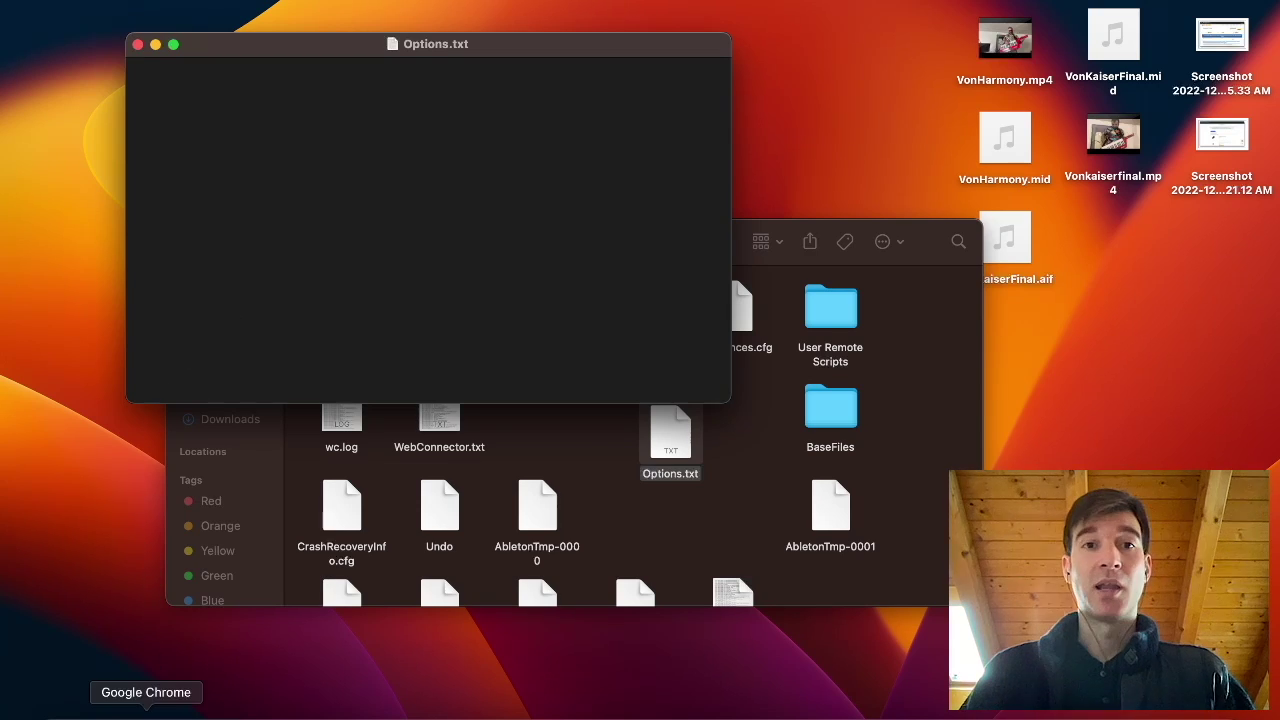
pyautogui.click(150, 712)
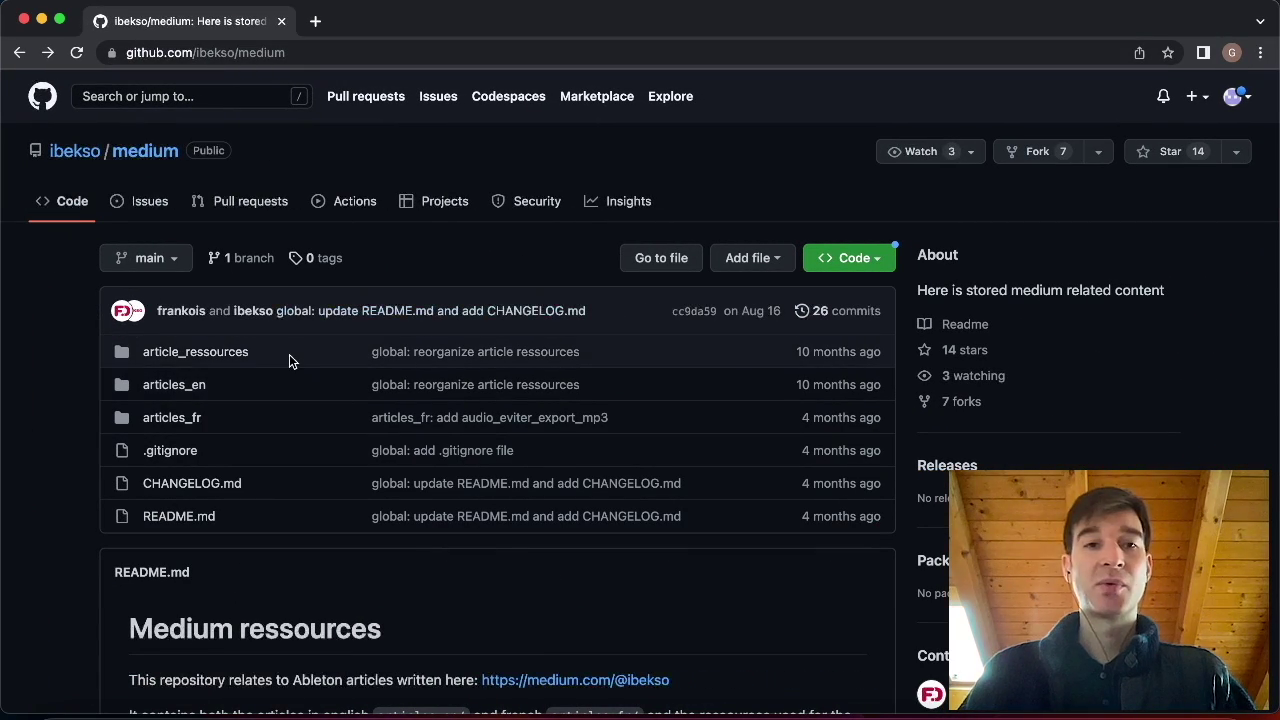
# - On GitHub, open article_ressources > options_txt > options_available_live_11.txt and select line 37's -EnableArmOnSelection
pyautogui.click(237, 358)
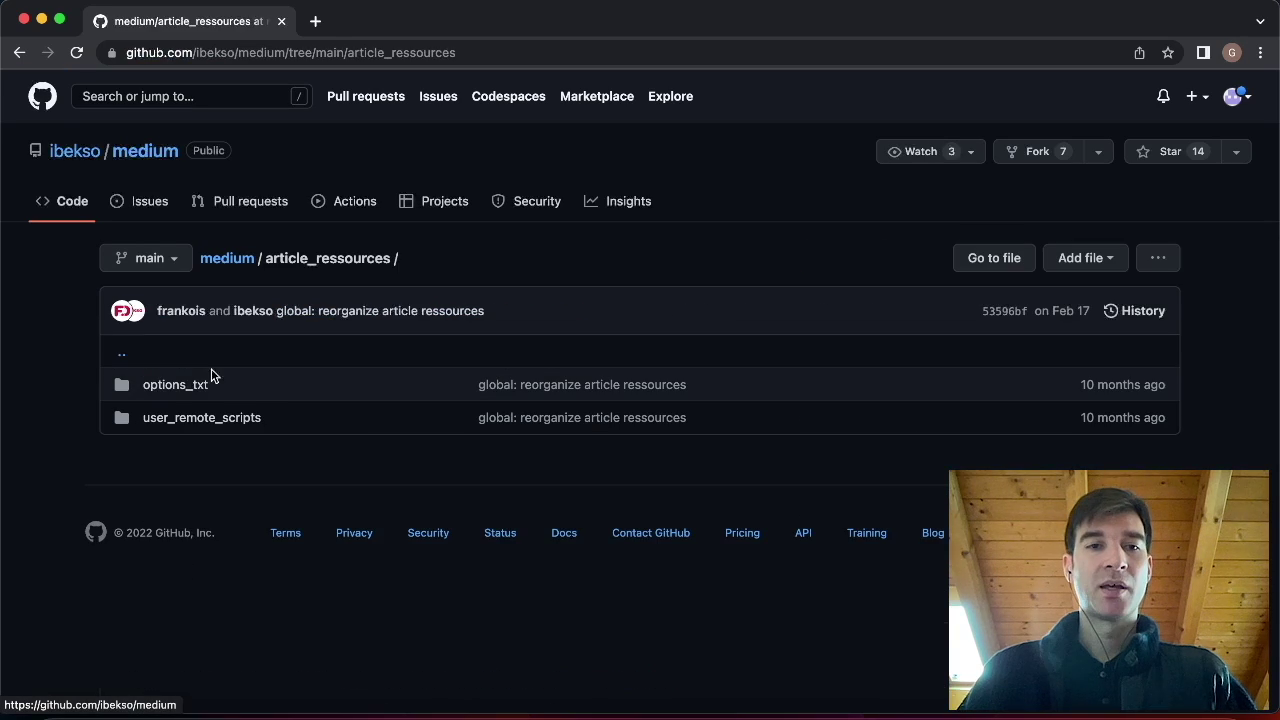
pyautogui.click(180, 388)
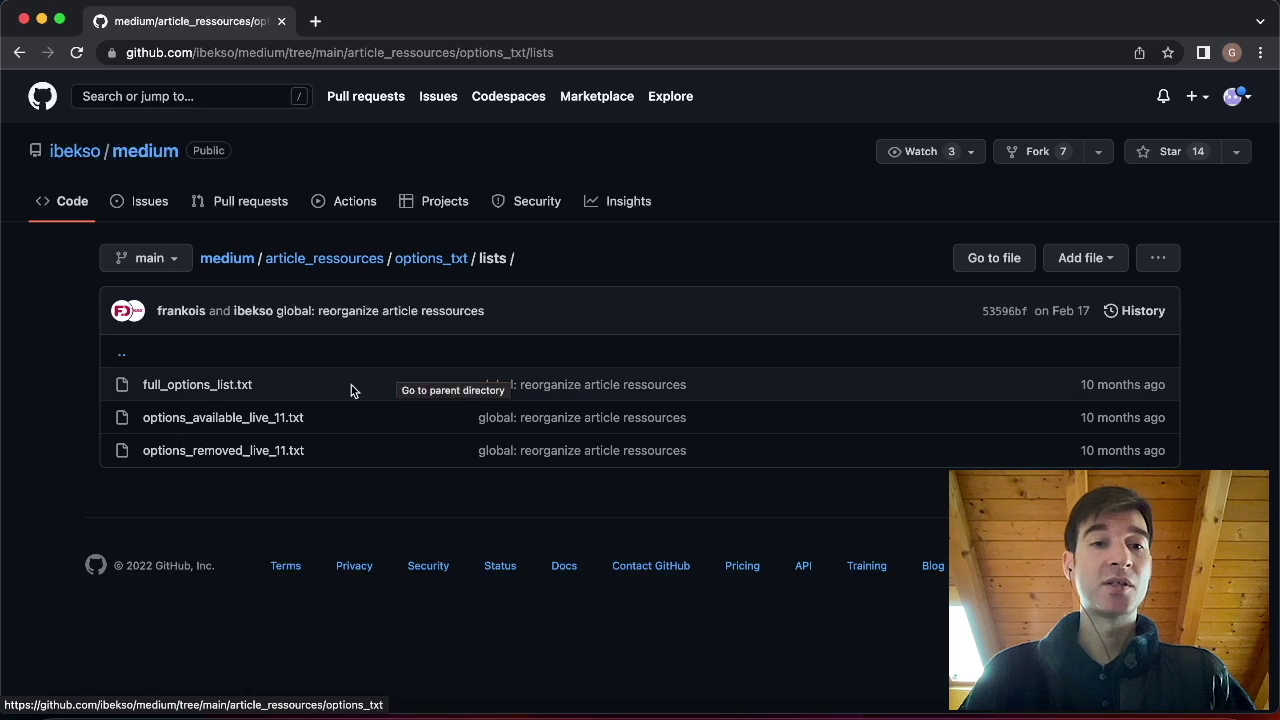
pyautogui.click(224, 424)
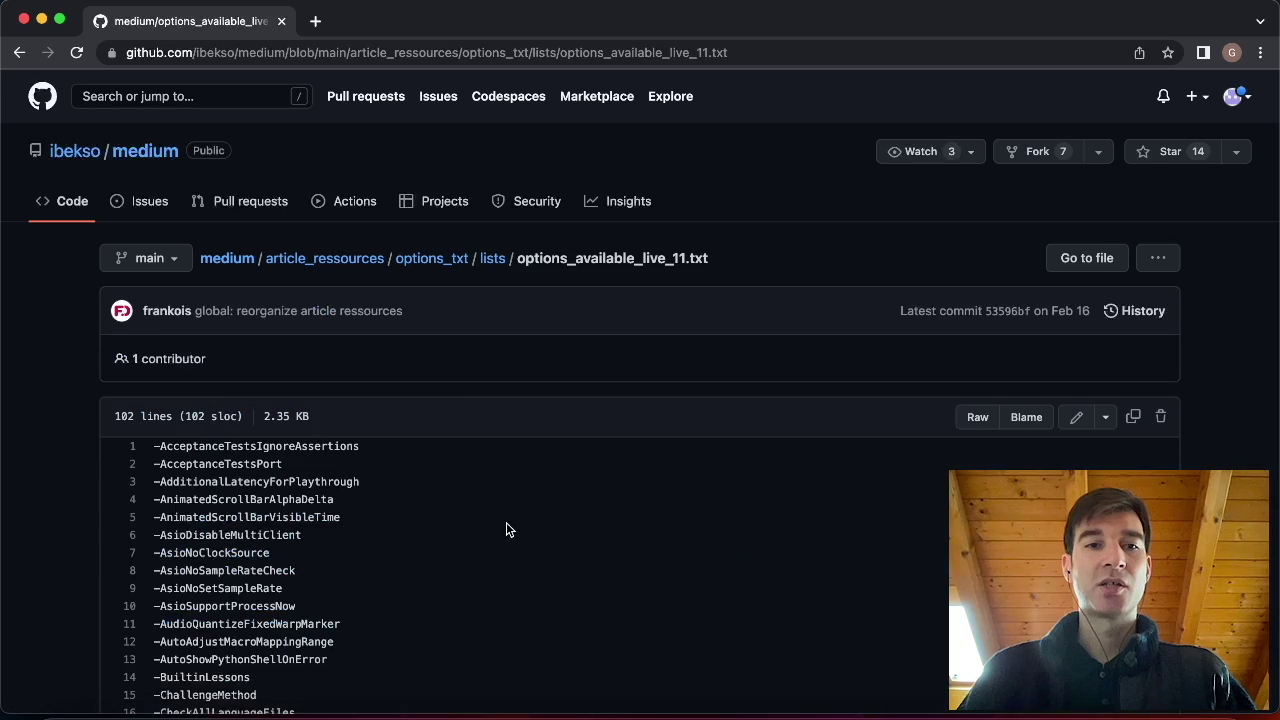
pyautogui.scroll(-15, 506, 528)
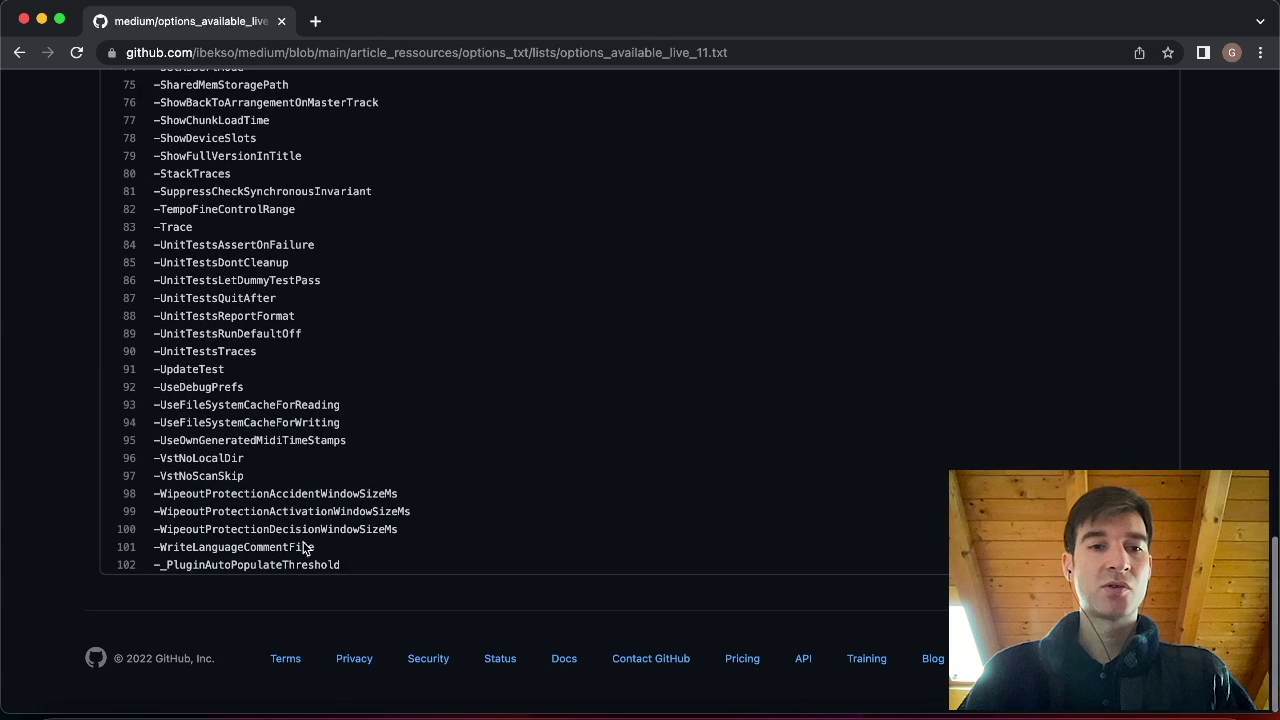
pyautogui.scroll(10, 455, 407)
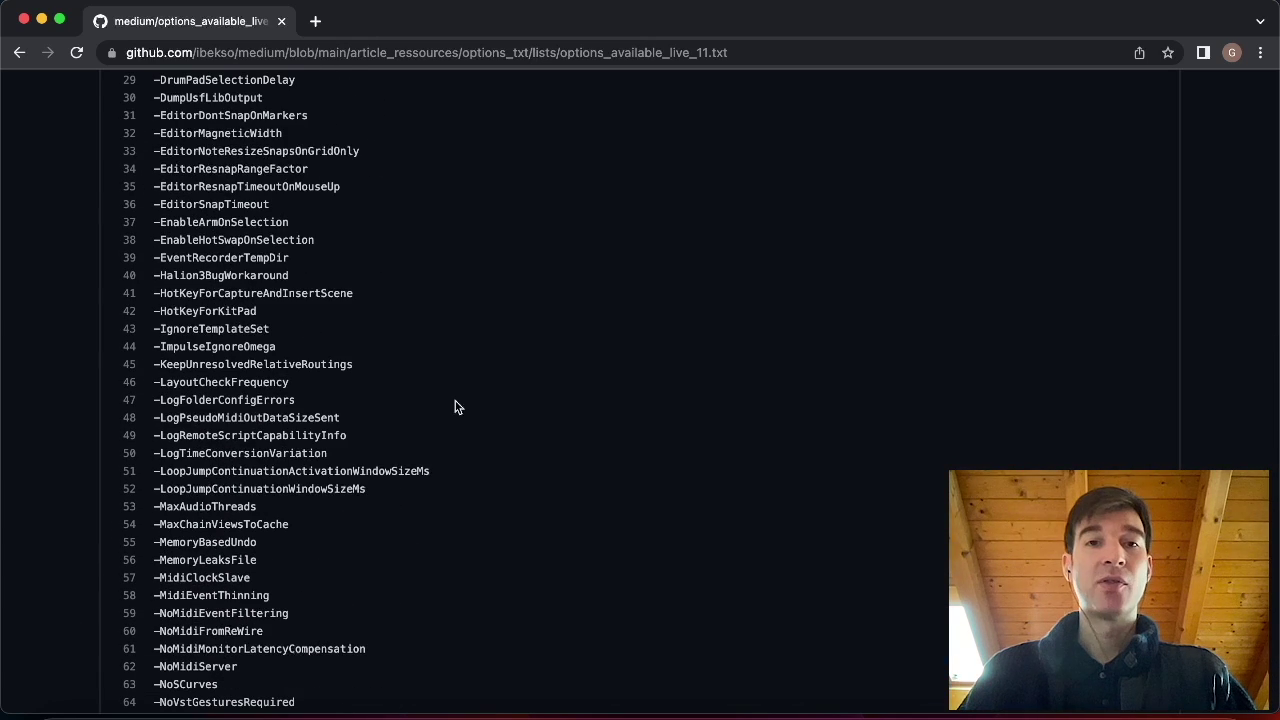
pyautogui.doubleClick(199, 221)
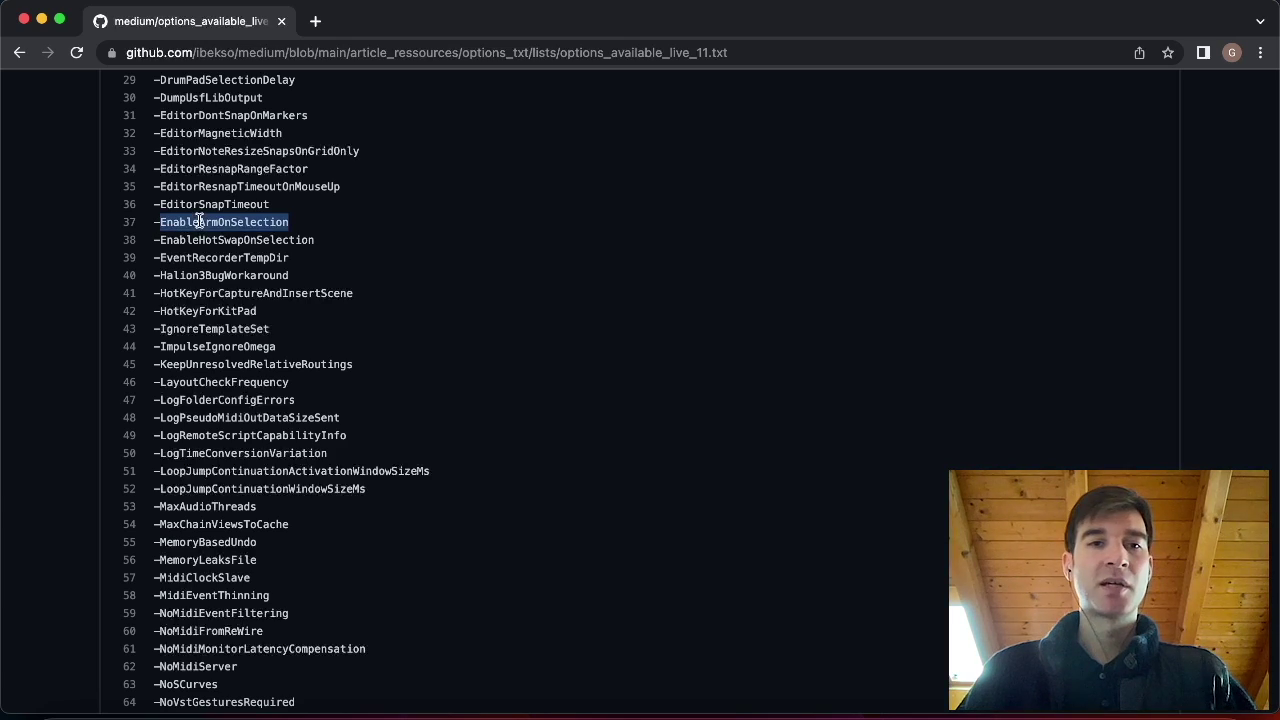
pyautogui.tripleClick(199, 221)
pyautogui.press('super+c')
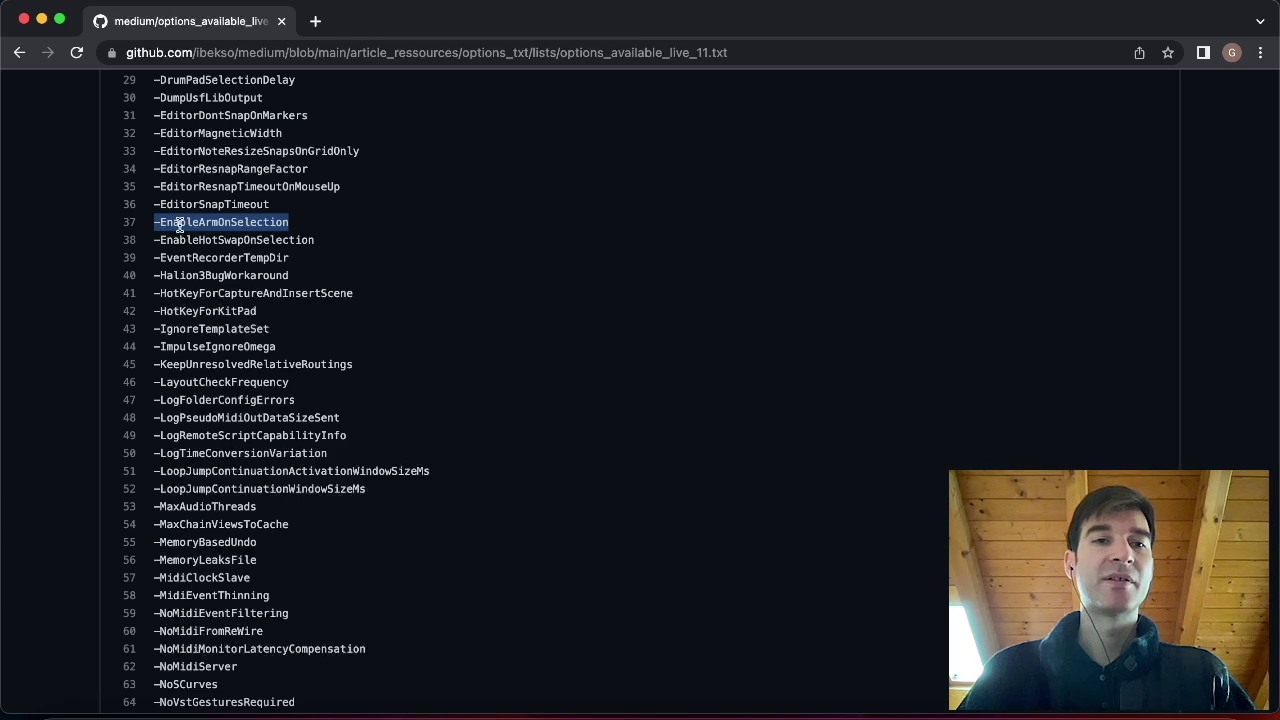
# - Paste -EnableArmOnSelection into Options.txt and save the file
pyautogui.press('super+Tab')
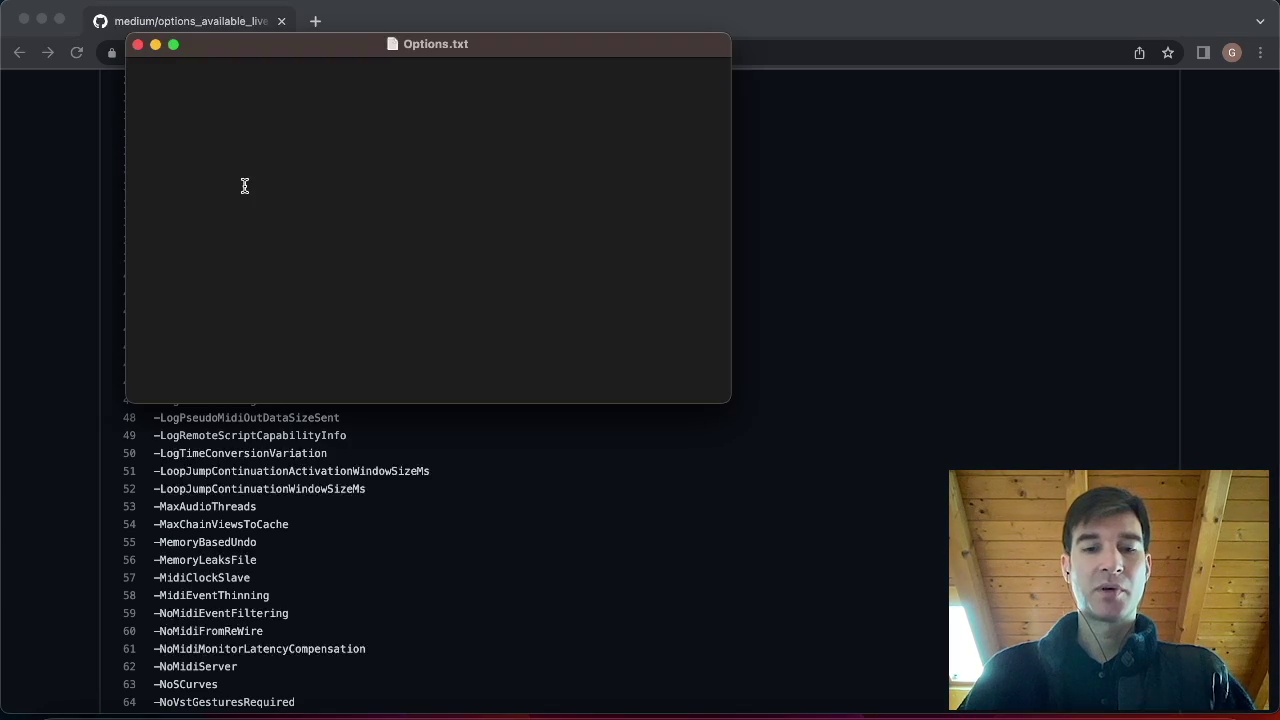
pyautogui.press('super+v')
pyautogui.press('super+s')
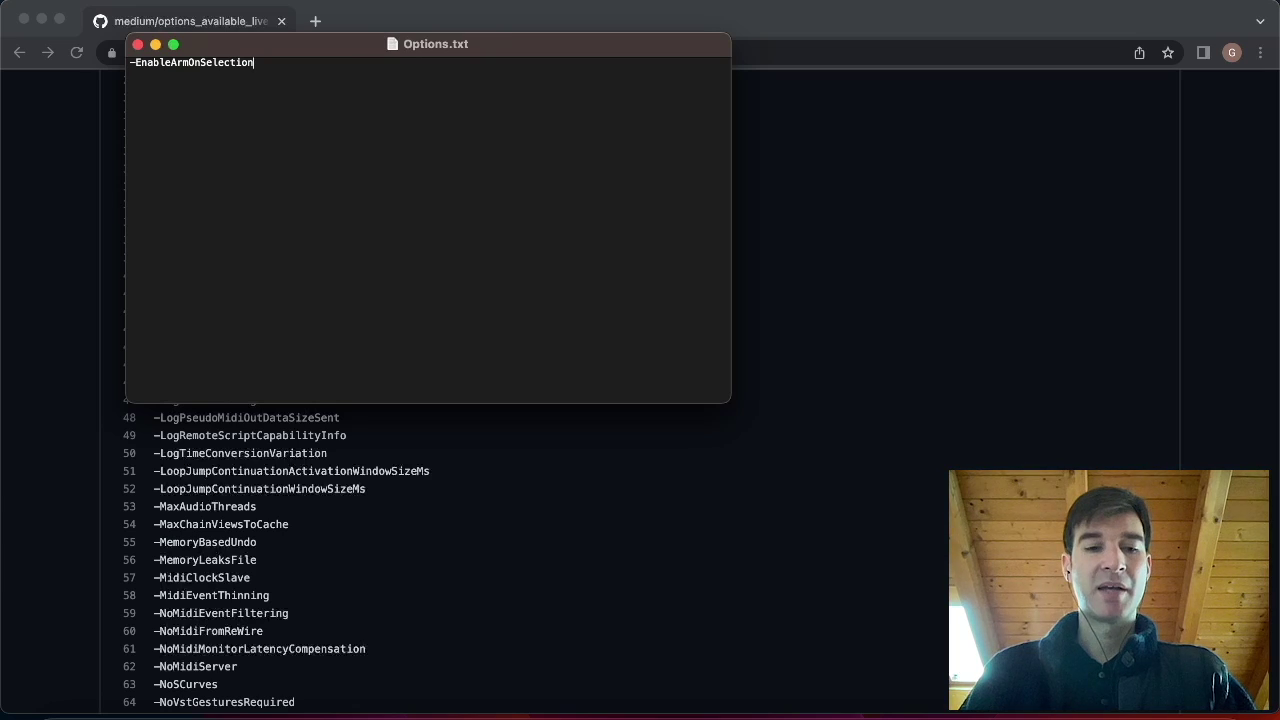
pyautogui.press('super+Tab')
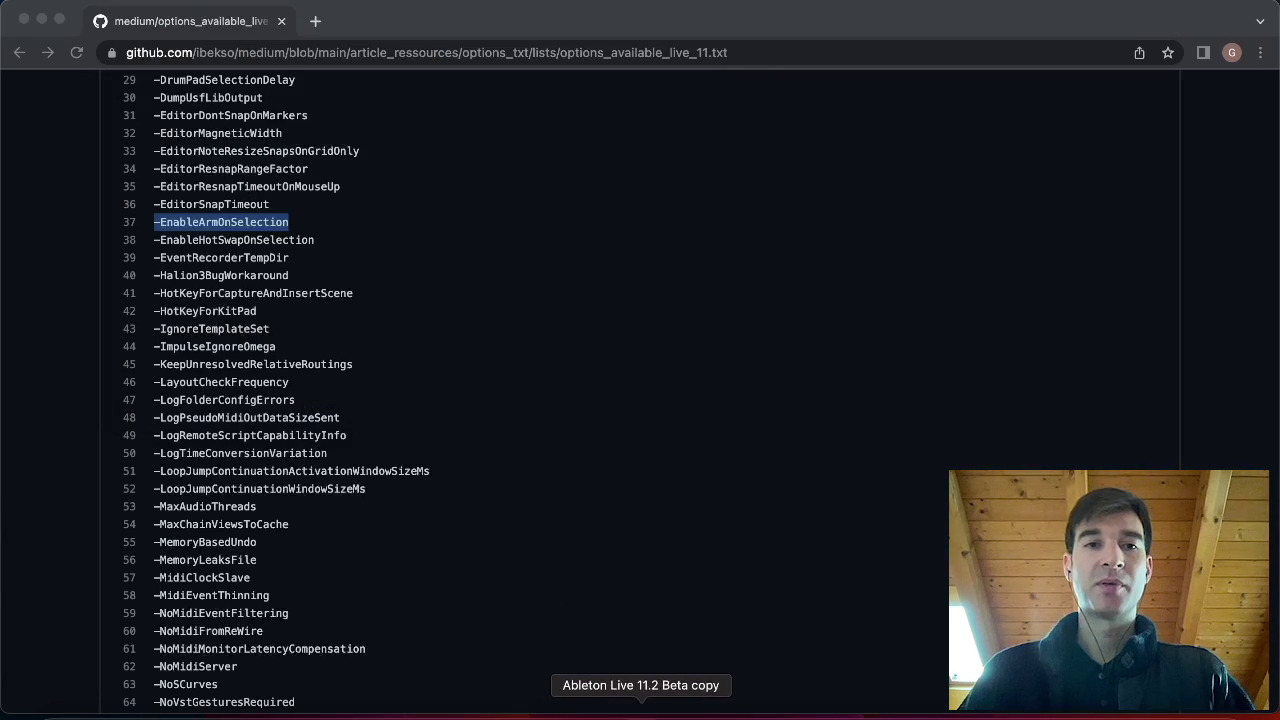
pyautogui.click(641, 714)
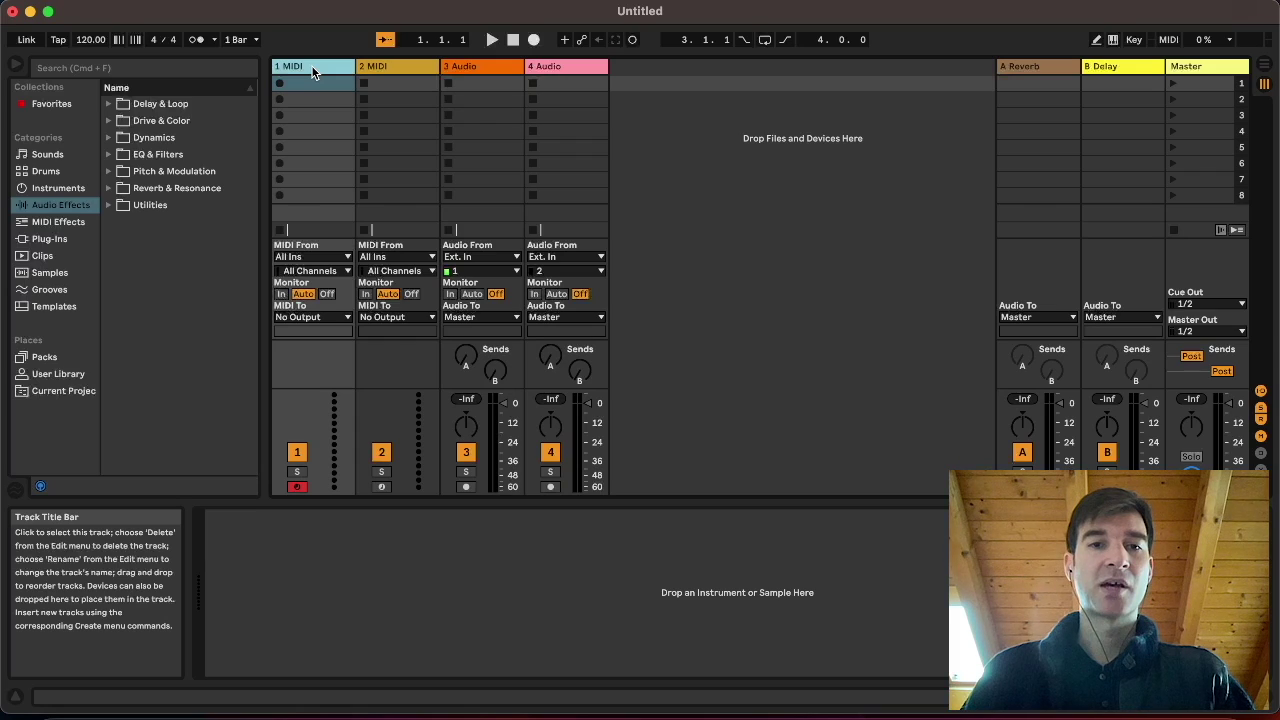
# - Select track 2 MIDI to confirm it record-arms, then quit Live, answering the save prompt
pyautogui.press('Right')
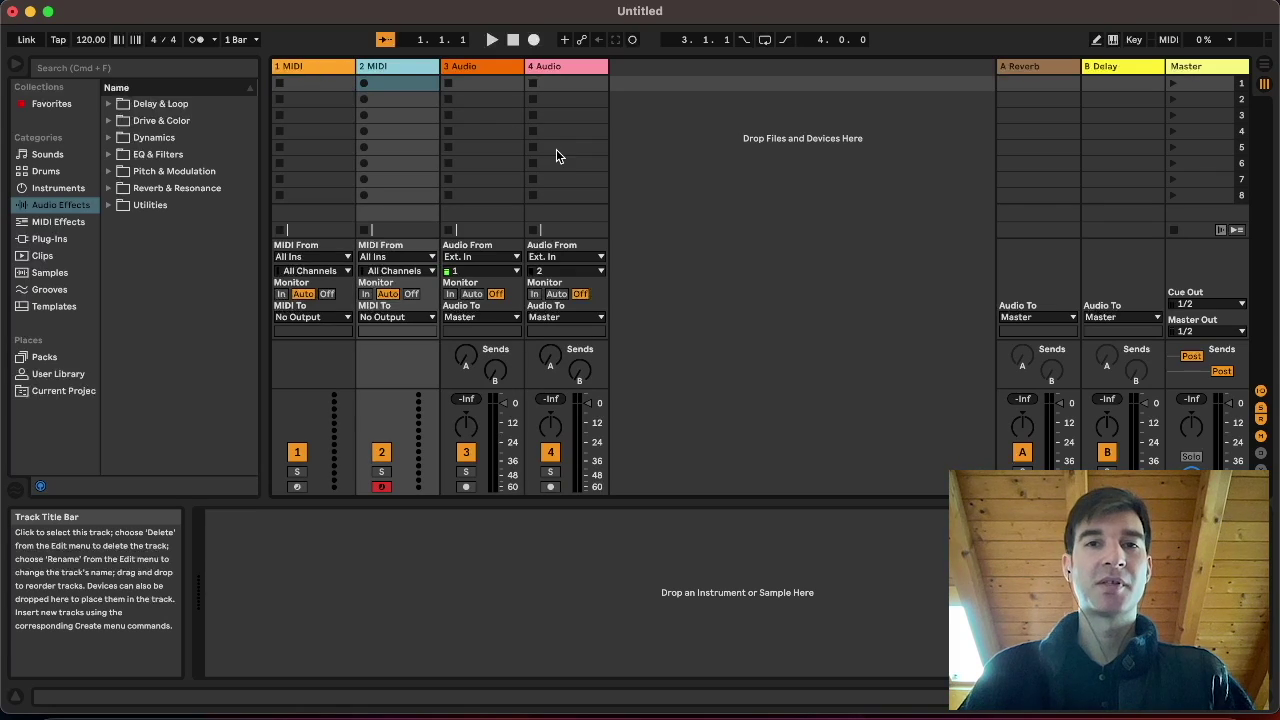
pyautogui.press('super+q')
pyautogui.click(516, 390)
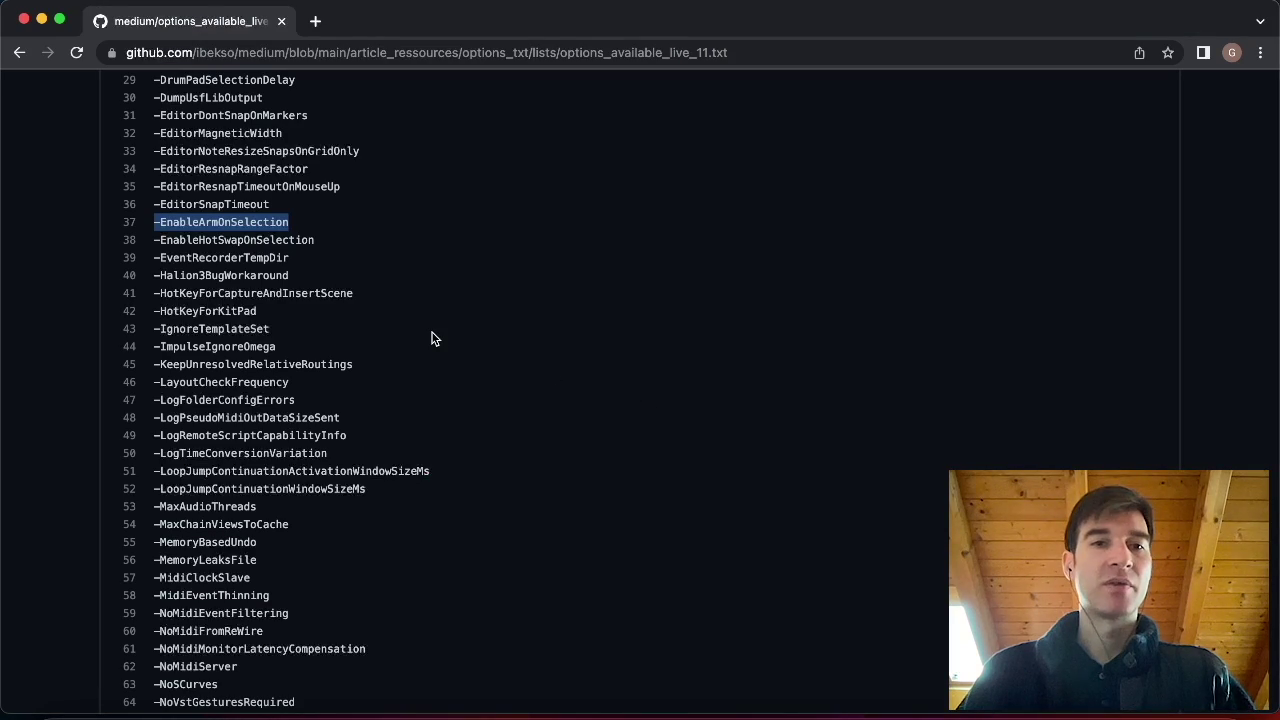
# - Select the -ShowDeviceSlots option on line 78 of the GitHub options list
pyautogui.scroll(-5, 403, 514)
pyautogui.scroll(-1, 404, 516)
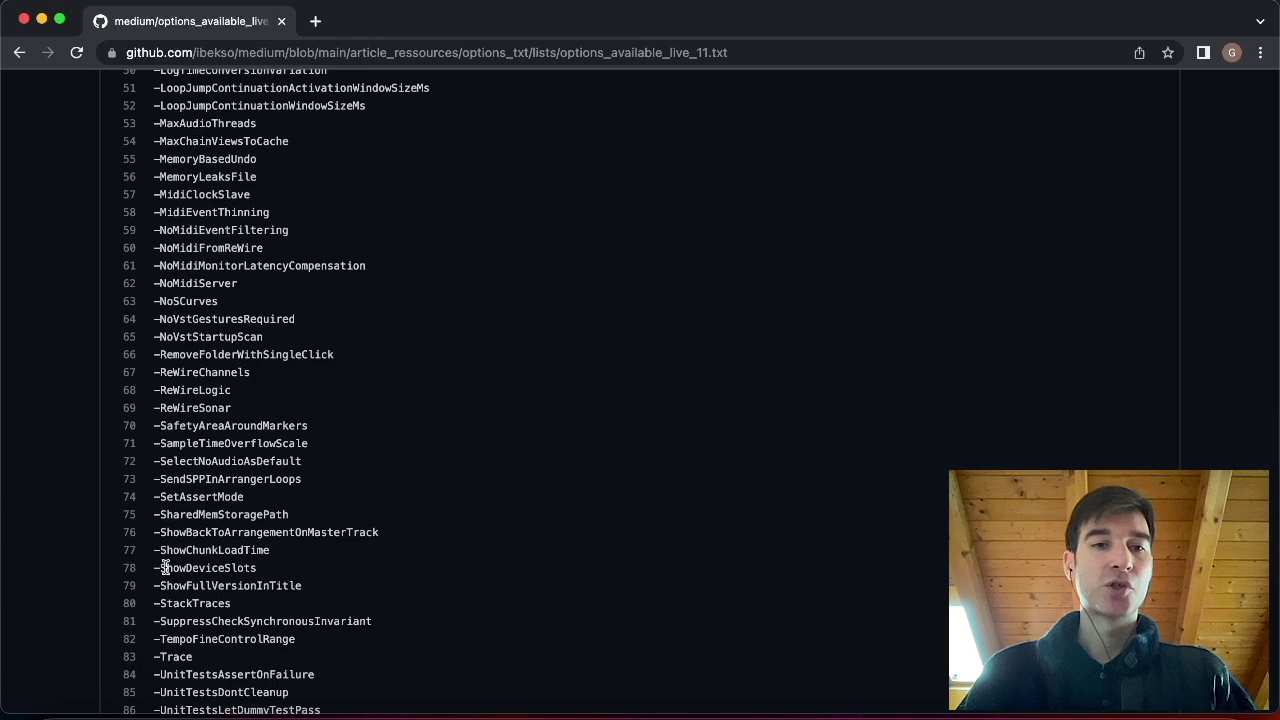
pyautogui.doubleClick(177, 567)
pyautogui.press('super+c')
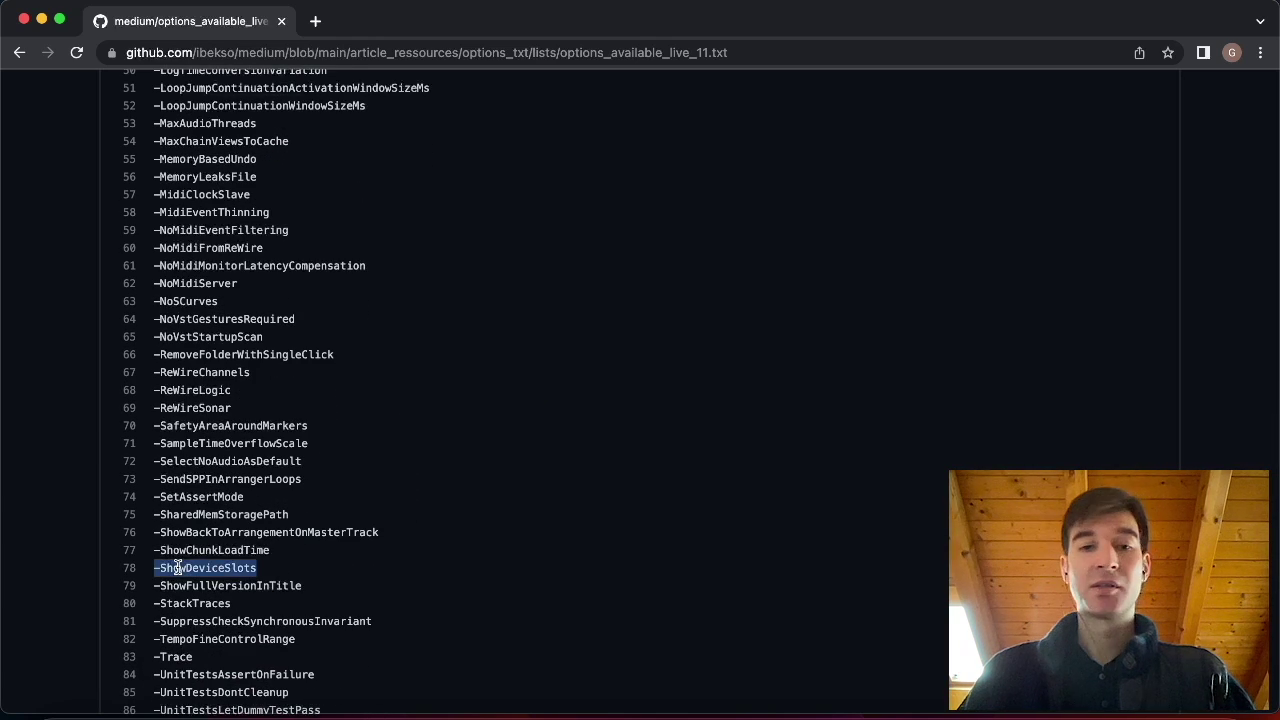
pyautogui.click(648, 700)
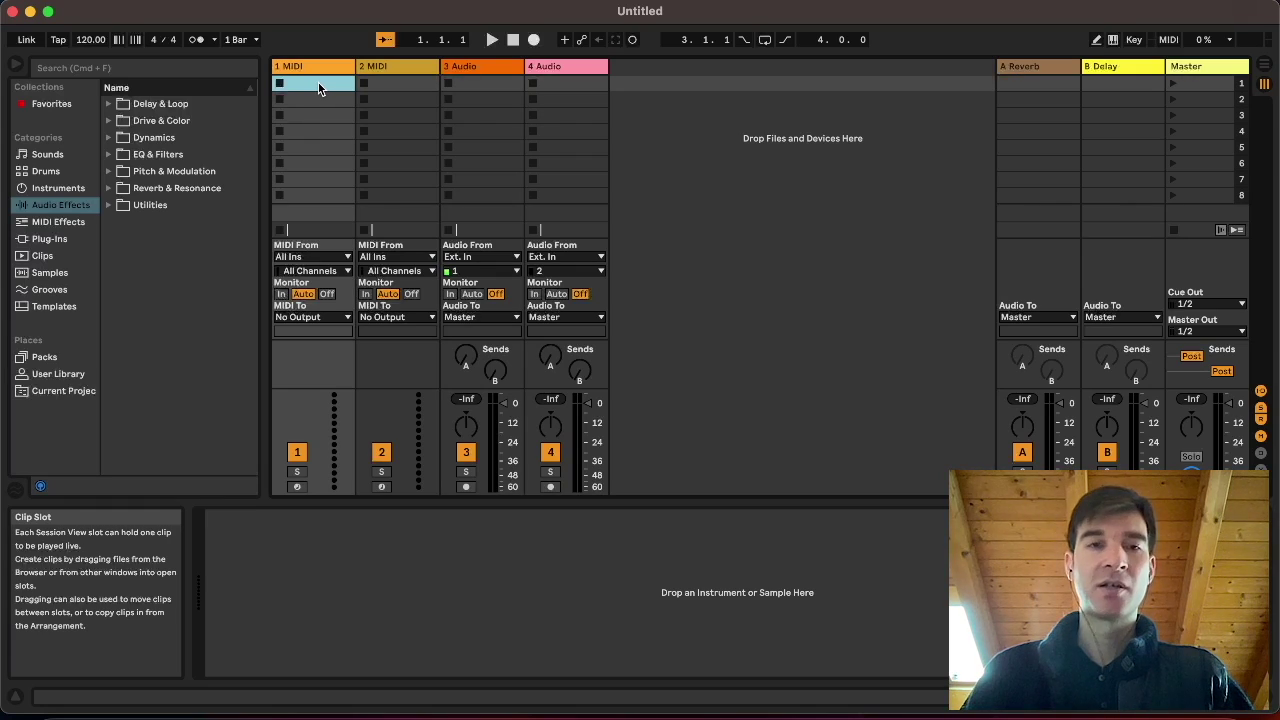
pyautogui.press('Down')
pyautogui.press('Down')
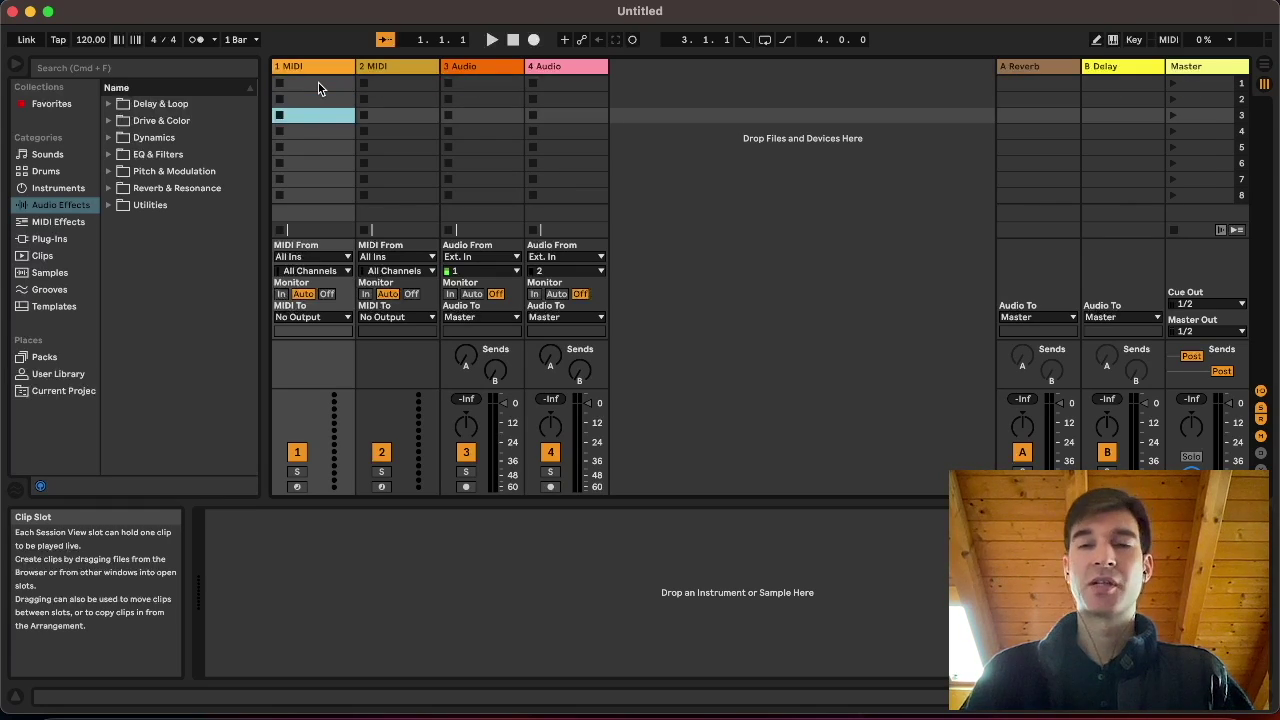
pyautogui.click(318, 82)
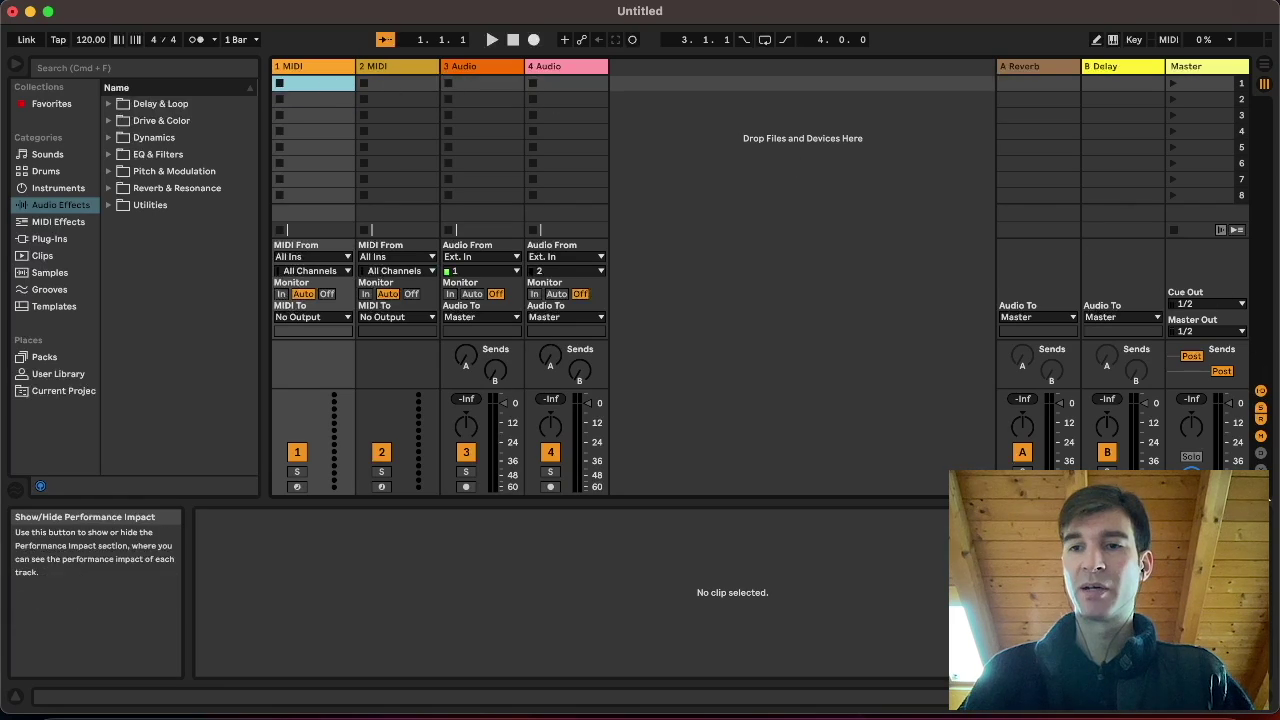
pyautogui.click(1261, 390)
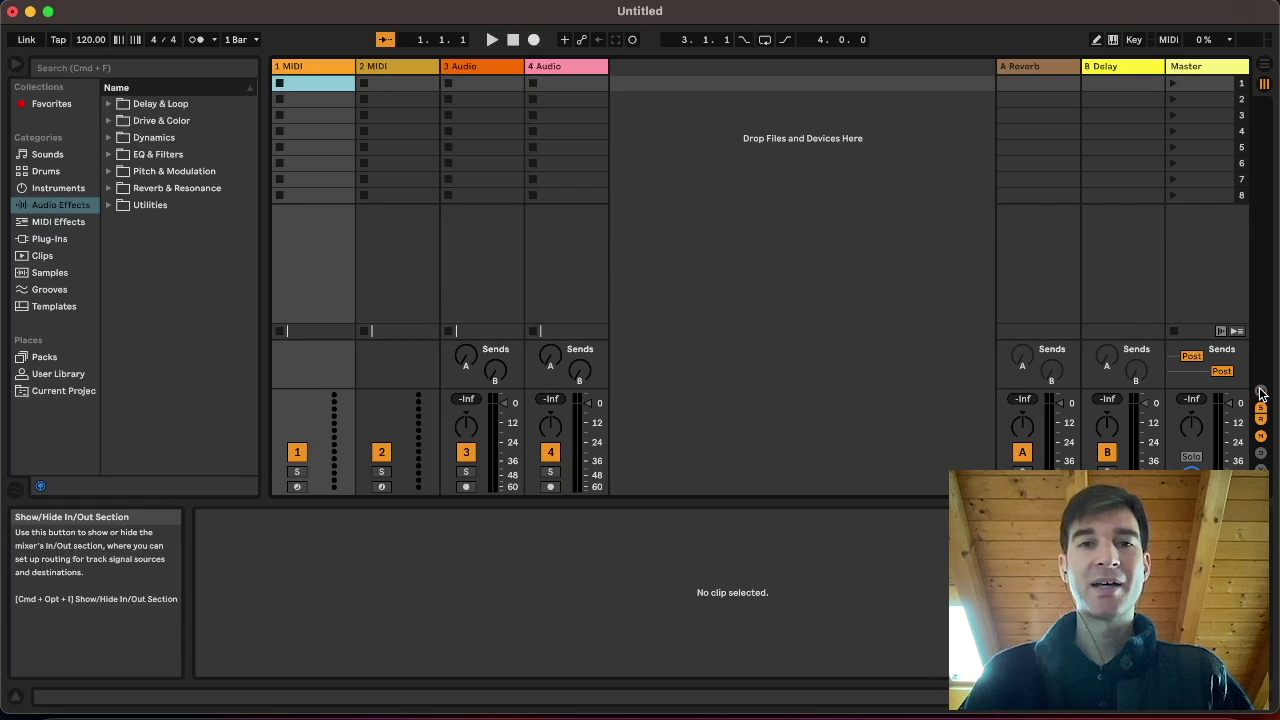
pyautogui.click(1261, 391)
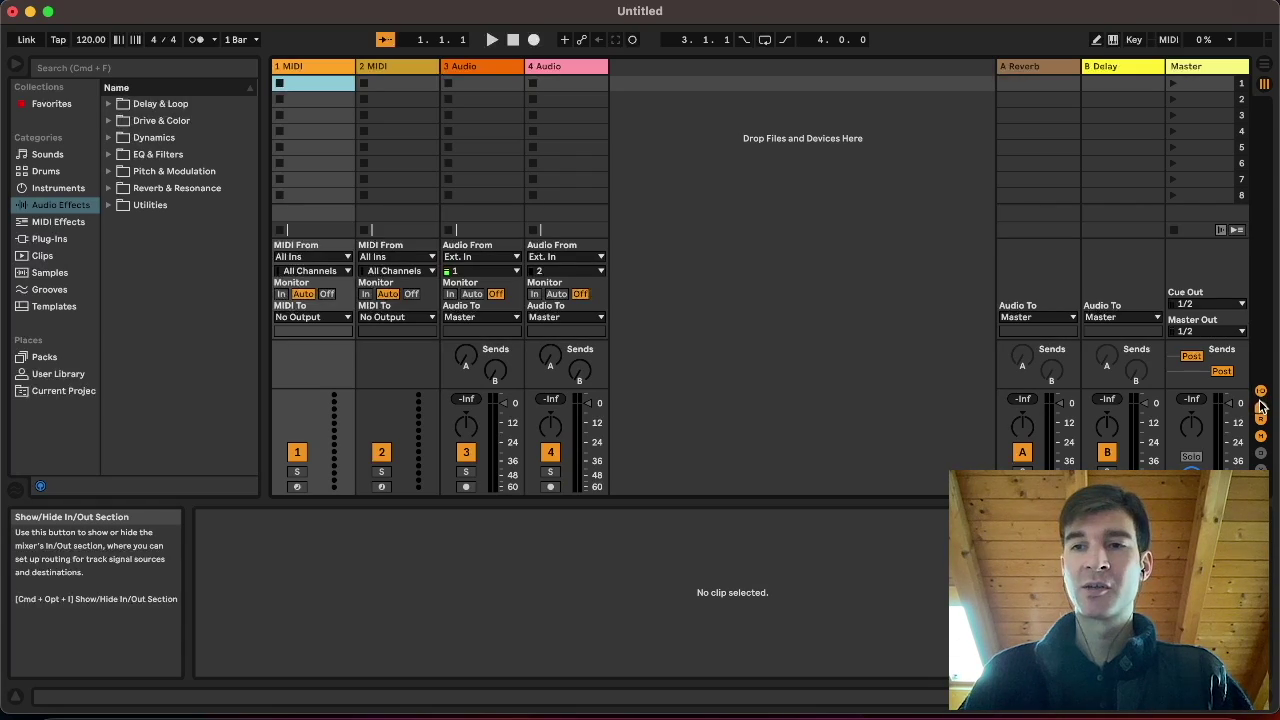
pyautogui.click(1261, 414)
pyautogui.click(1261, 414)
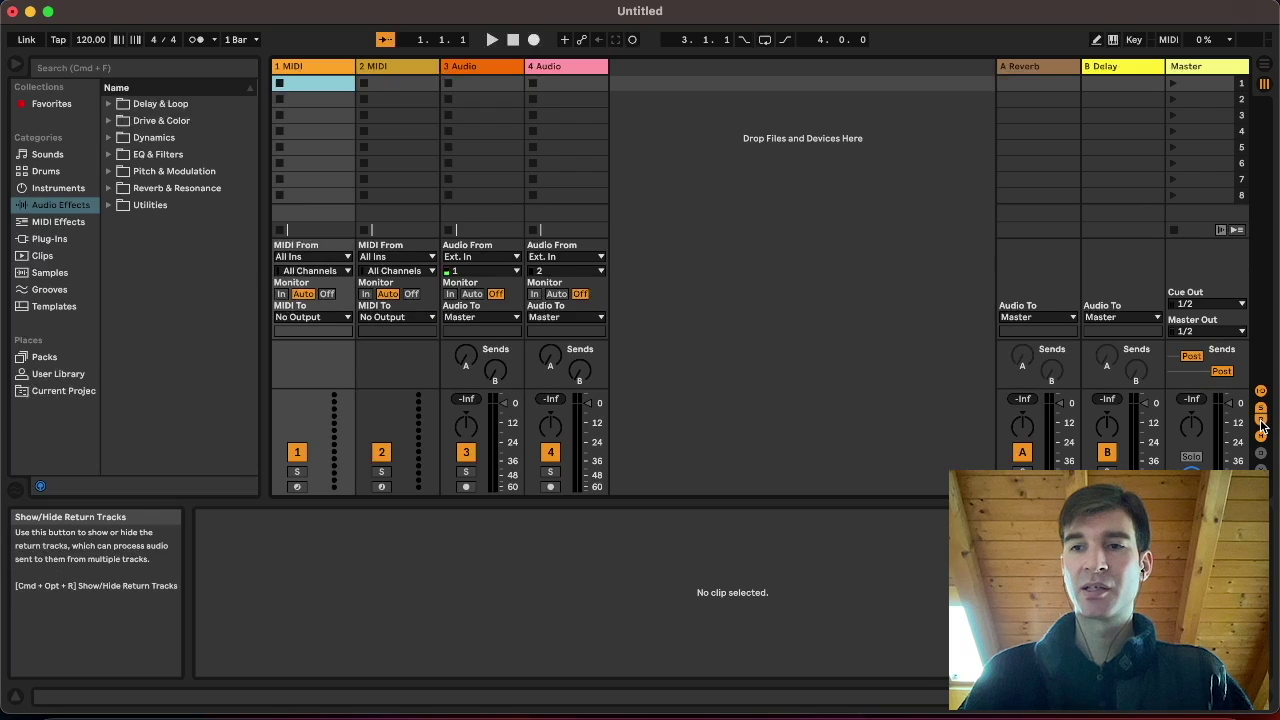
pyautogui.click(1261, 427)
pyautogui.click(1261, 427)
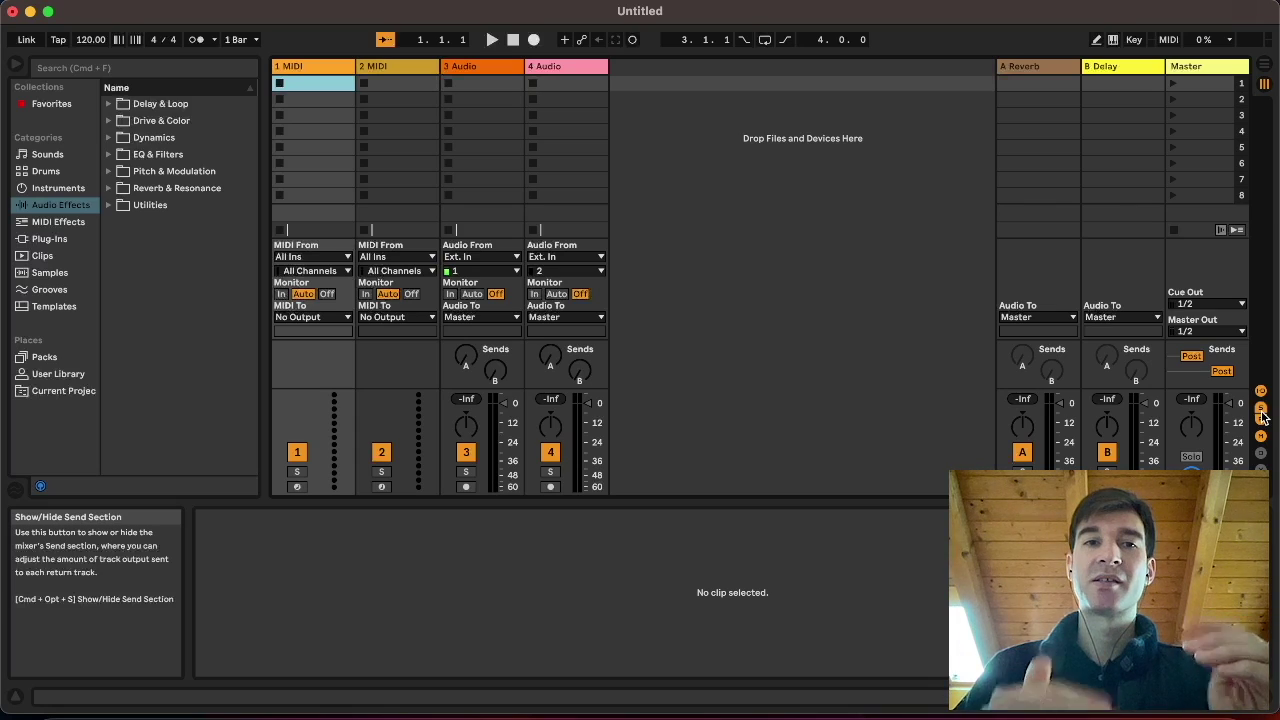
# - With Live quit, open Options.txt and paste -ShowDeviceSlots on a new line
pyautogui.press('super+q')
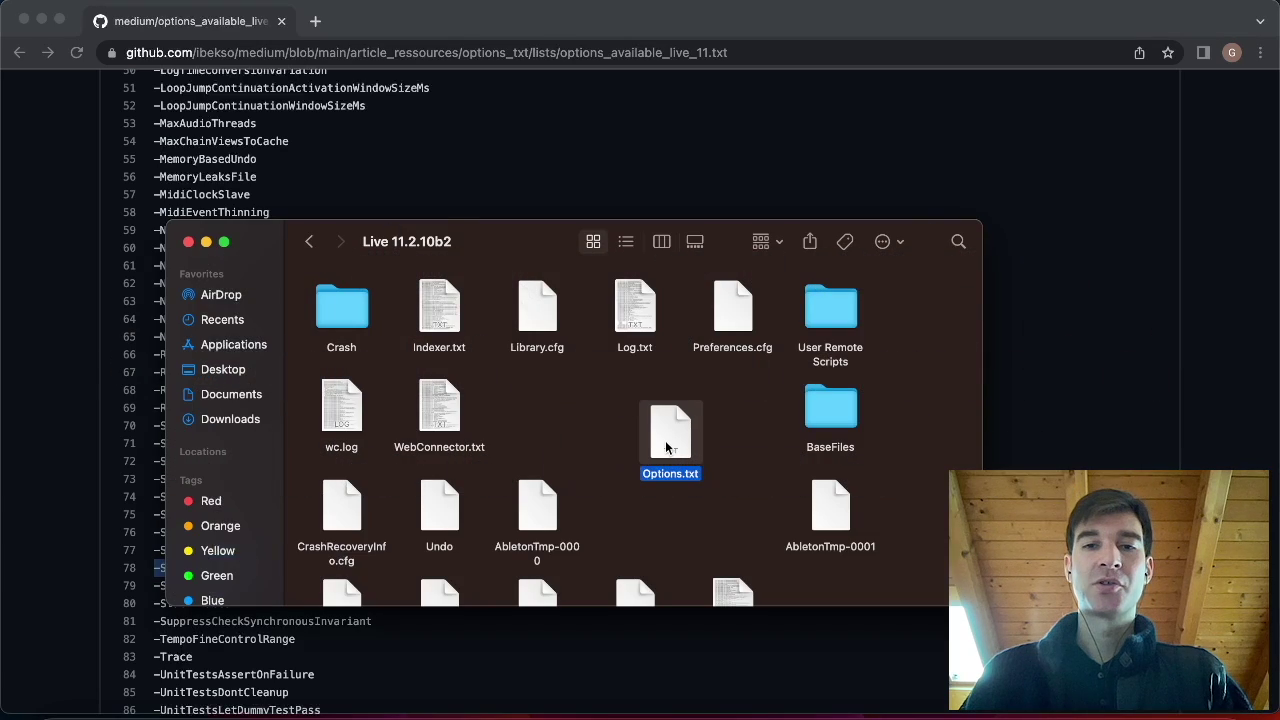
pyautogui.doubleClick(665, 440)
pyautogui.click(511, 149)
pyautogui.press('Return')
pyautogui.press('super+v')
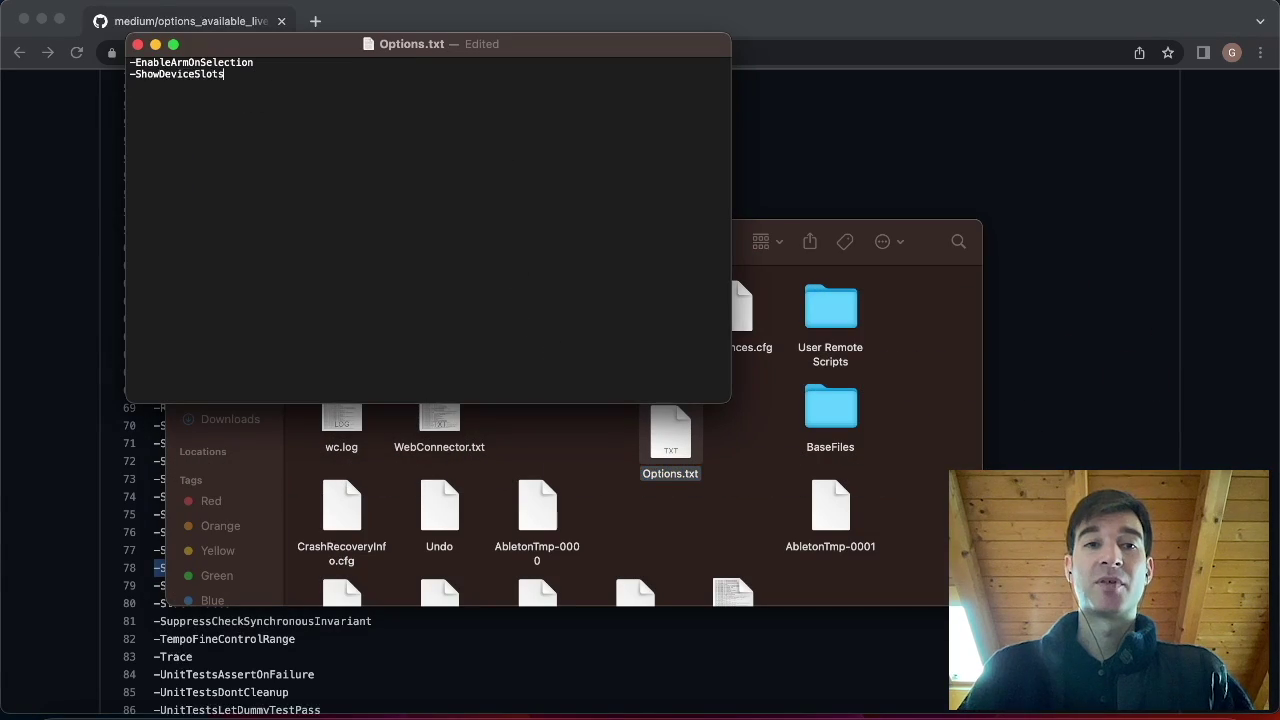
# - Keep -ShowDeviceSlots on its own second line, then save and close Options.txt
pyautogui.tripleClick(265, 89)
pyautogui.press('super+x')
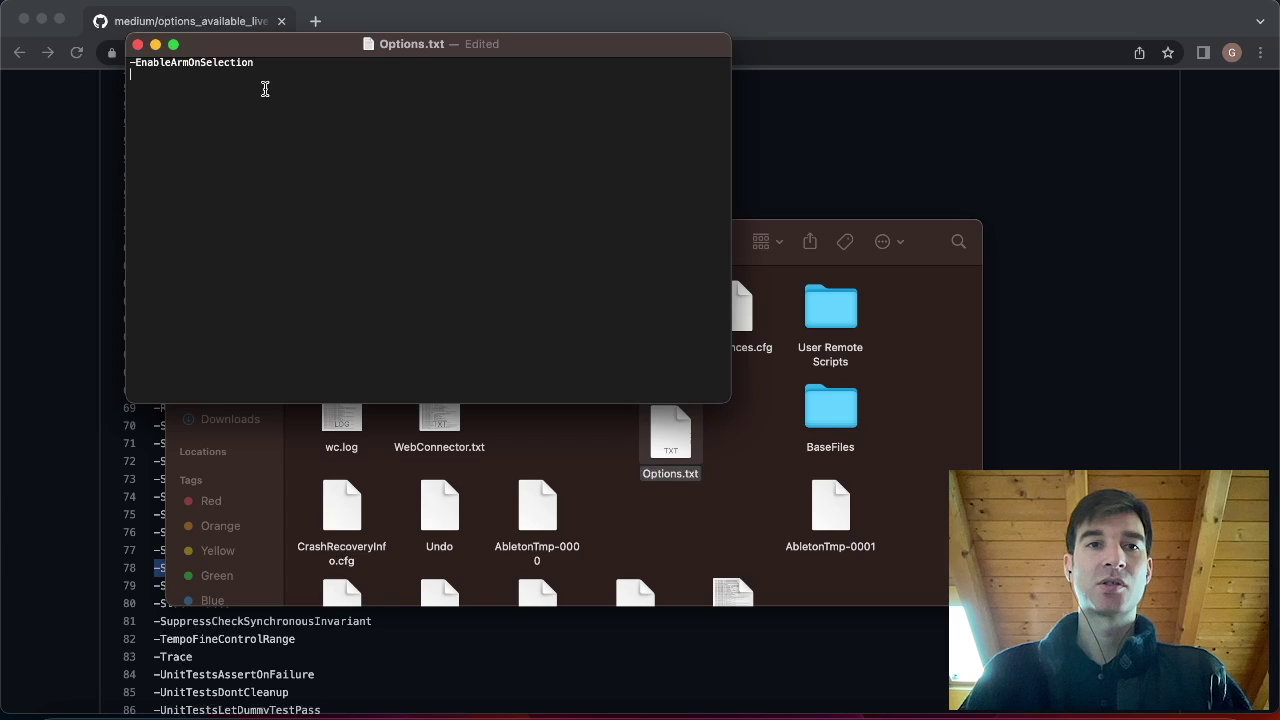
pyautogui.click(286, 62)
pyautogui.press('super+v')
pyautogui.press('super+z')
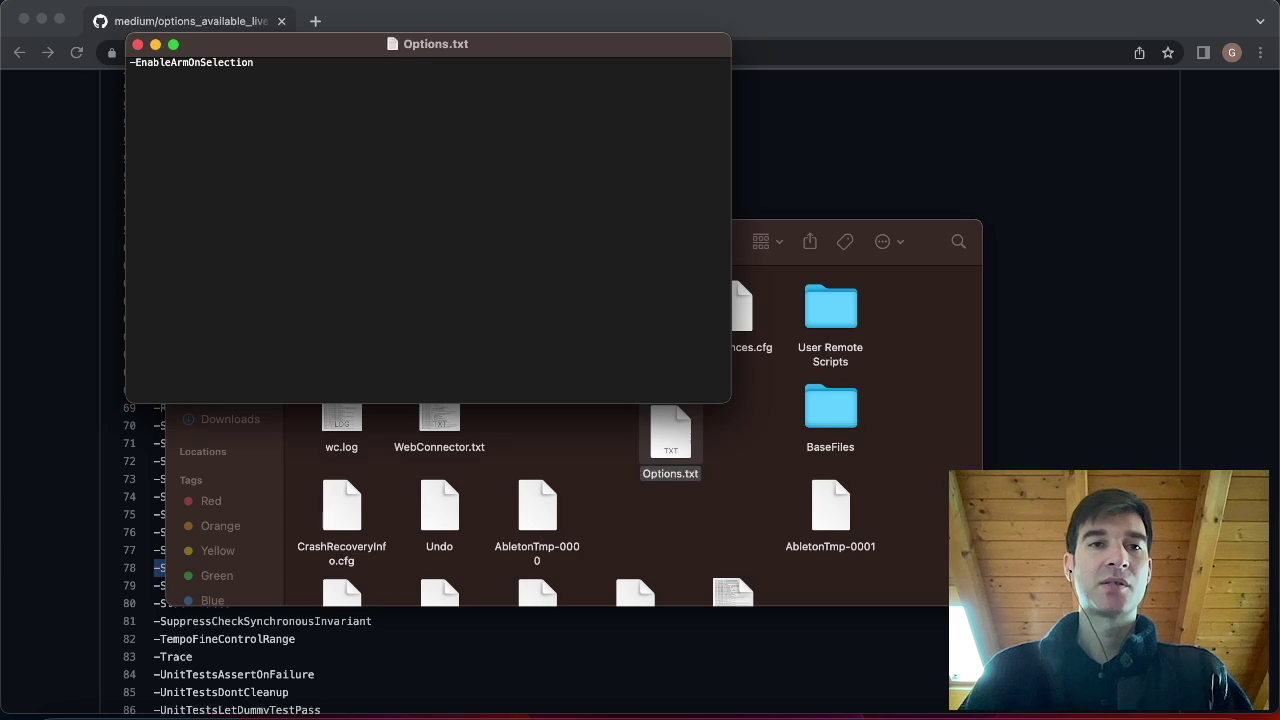
pyautogui.press('super+z')
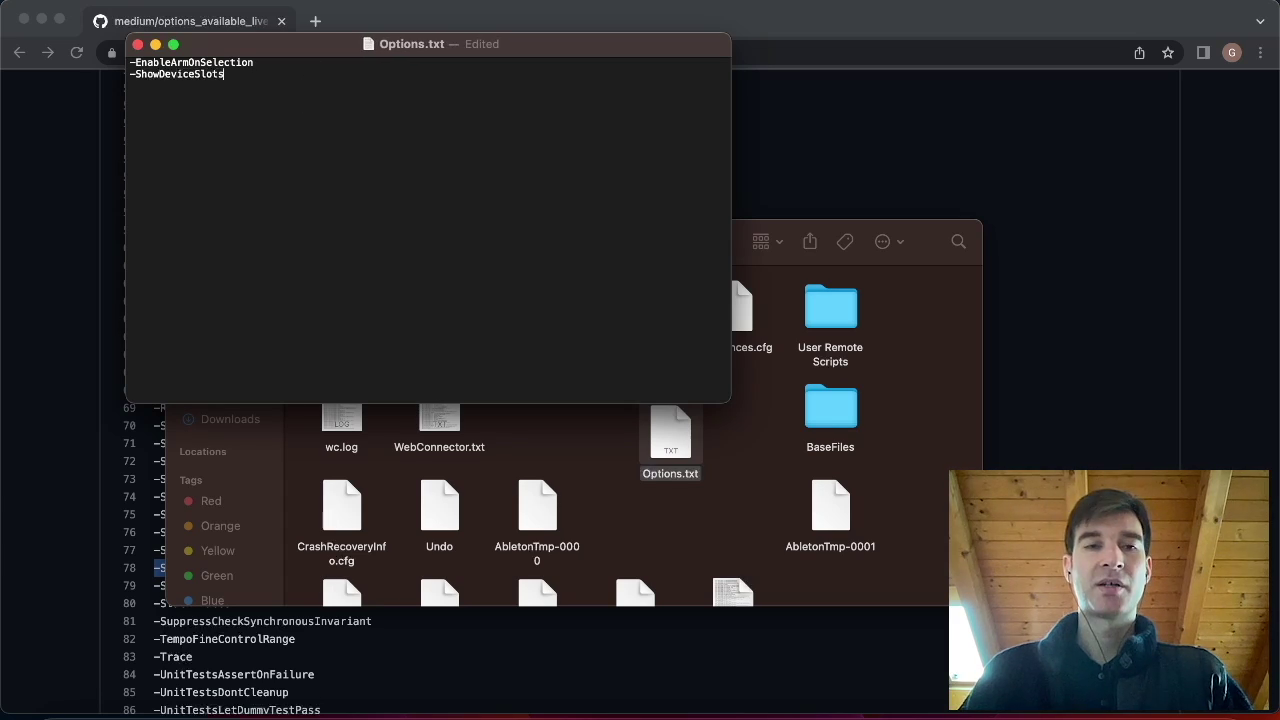
pyautogui.press('super+s')
pyautogui.press('super+w')
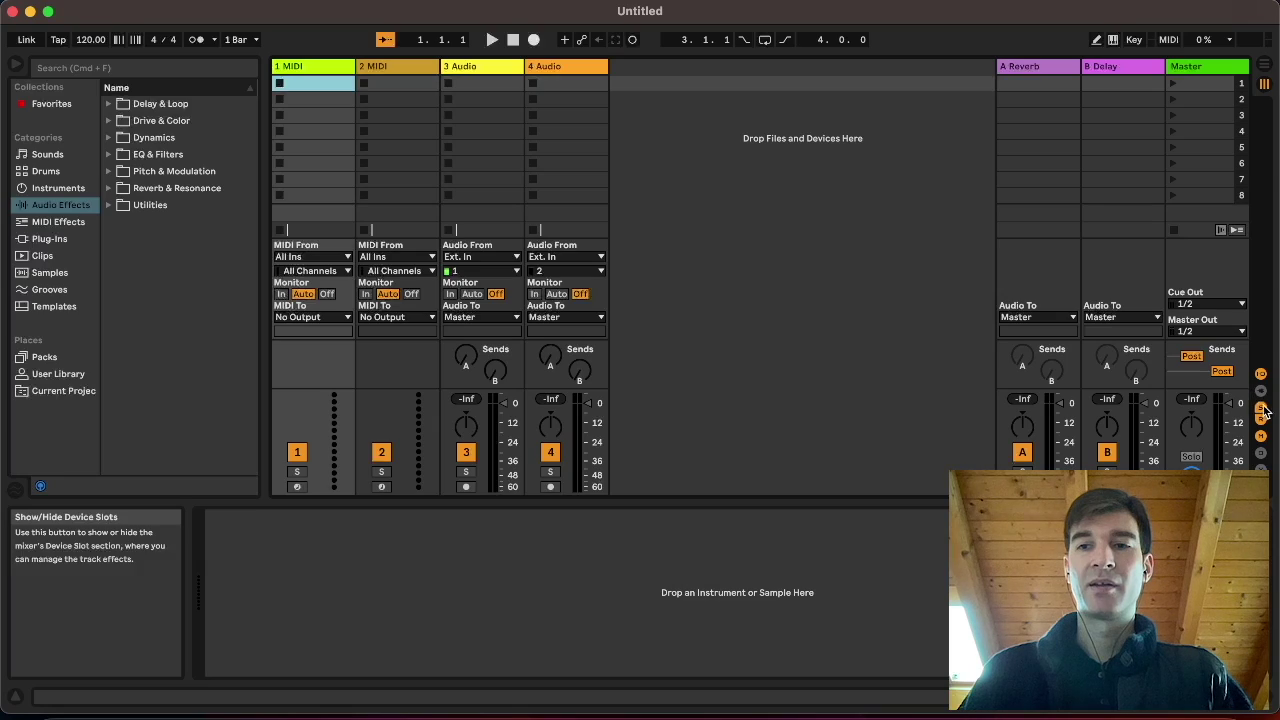
# - Show the mixer's device slots, toggle return A's Reverb, and drop Auto Filter onto 2 MIDI
pyautogui.click(1262, 391)
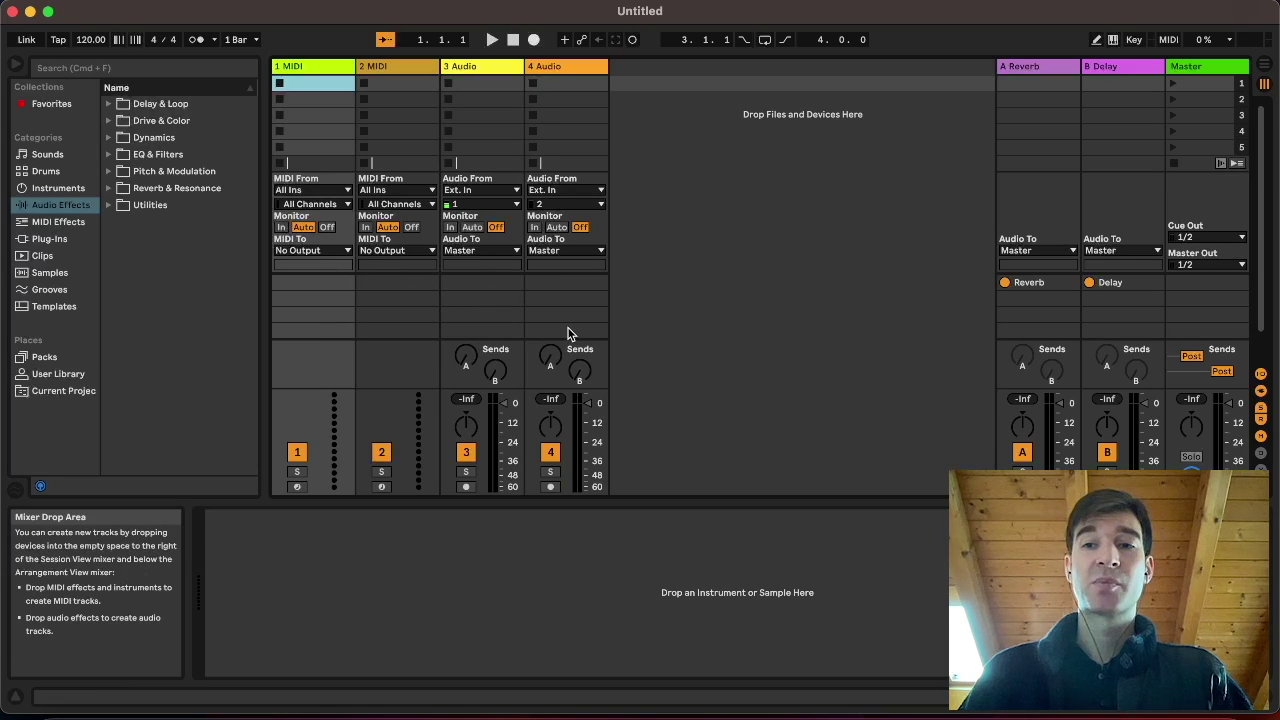
pyautogui.click(1031, 67)
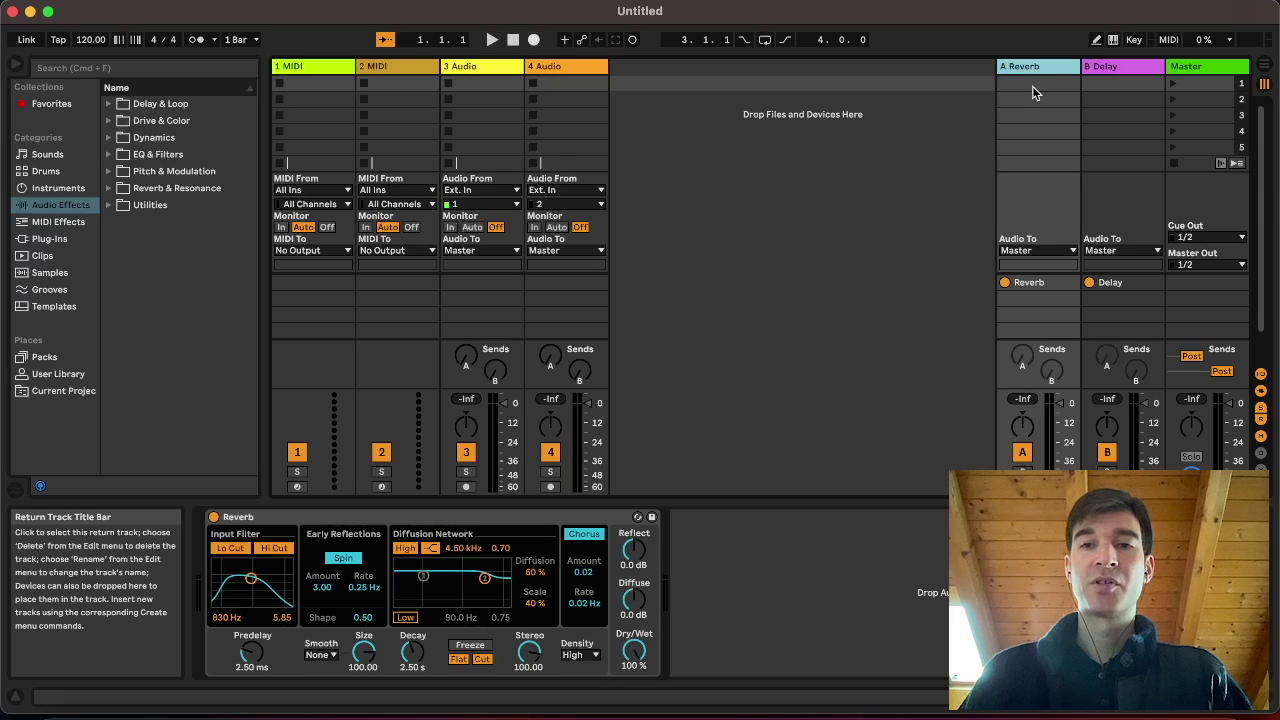
pyautogui.click(1006, 283)
pyautogui.click(1006, 283)
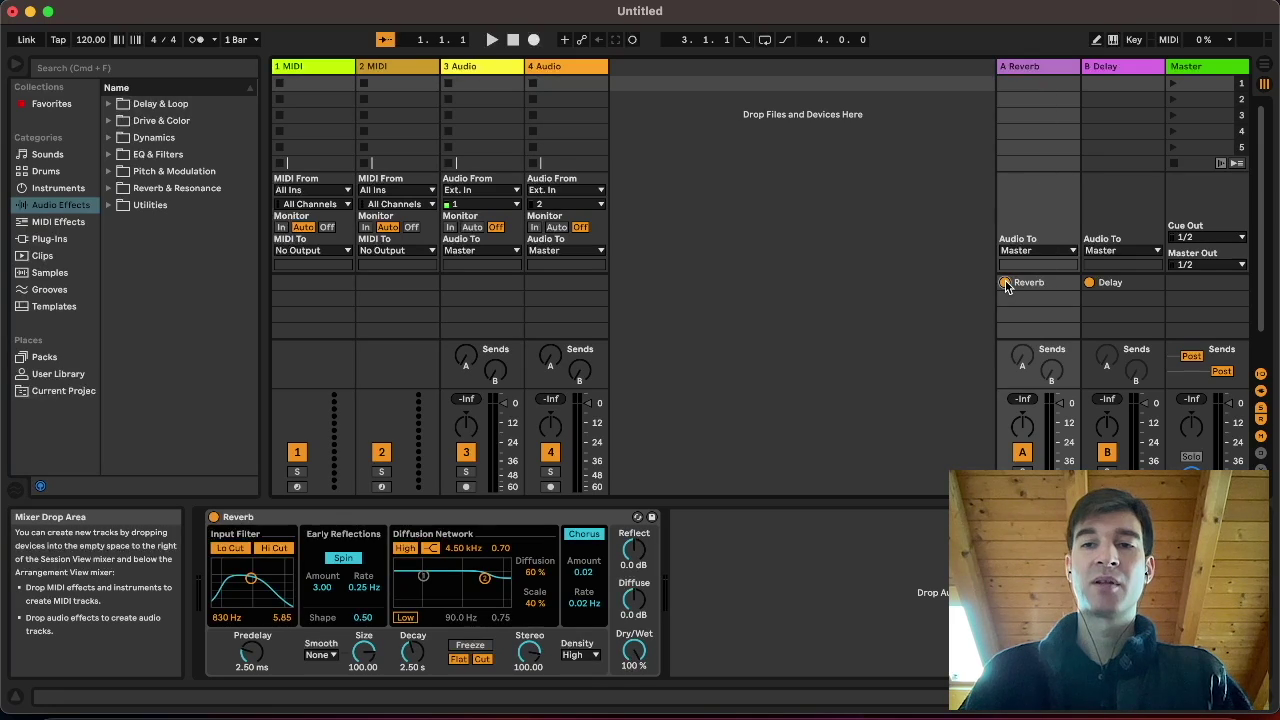
pyautogui.click(150, 154)
pyautogui.moveTo(166, 171); pyautogui.dragTo(760, 573)
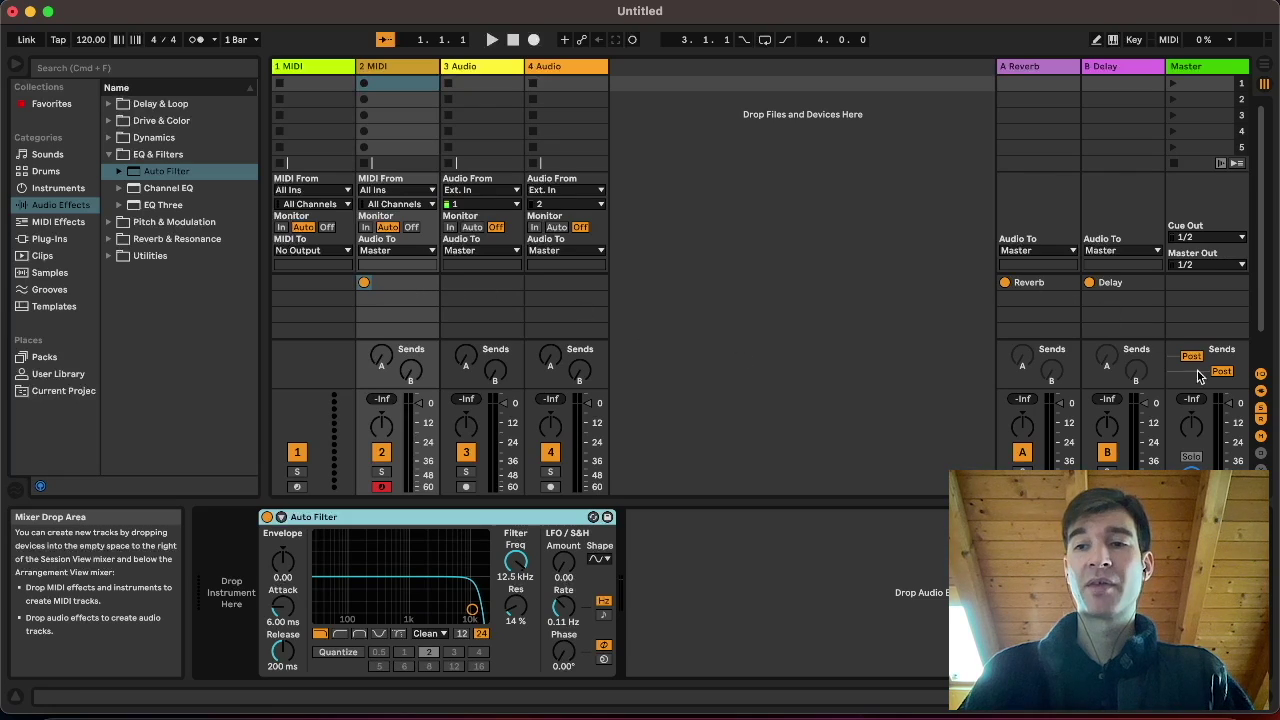
# - Quit Live, delete the -ShowDeviceSlots line from Options.txt, save, and close it
pyautogui.press('super+q')
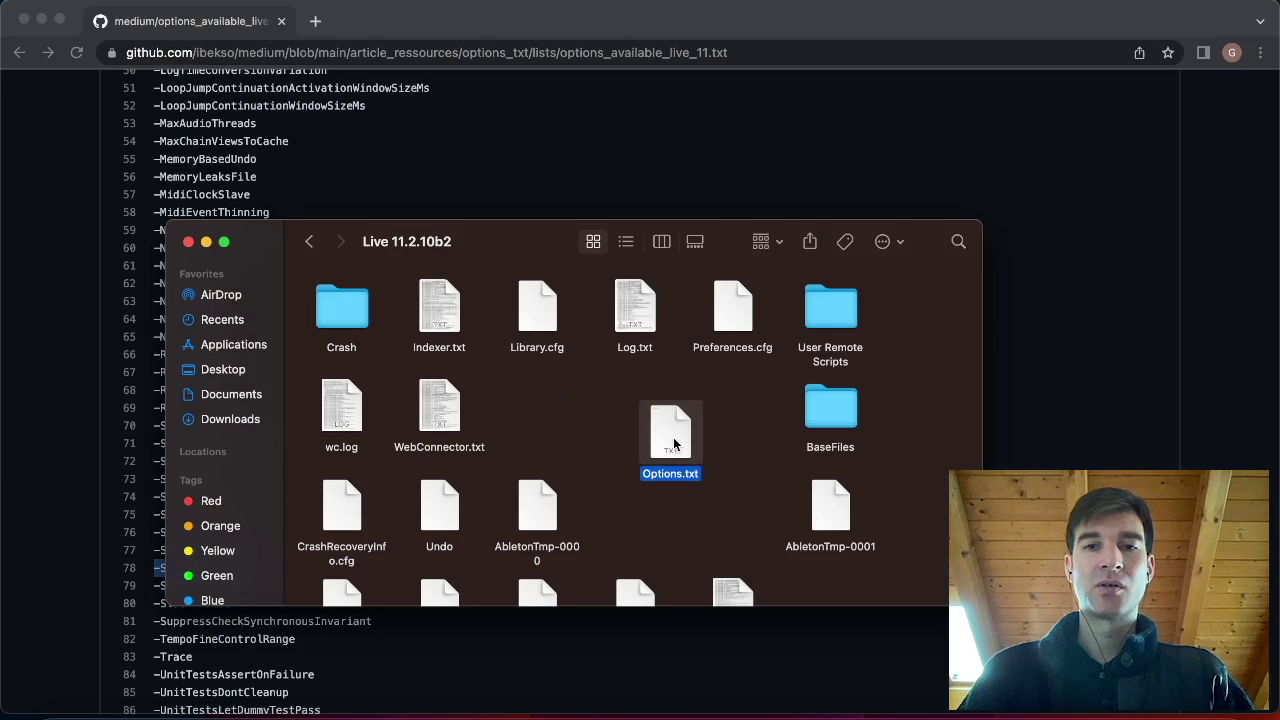
pyautogui.doubleClick(676, 445)
pyautogui.click(409, 157)
pyautogui.press('BackSpace')
pyautogui.press('BackSpace')
pyautogui.press('BackSpace')
pyautogui.press('BackSpace')
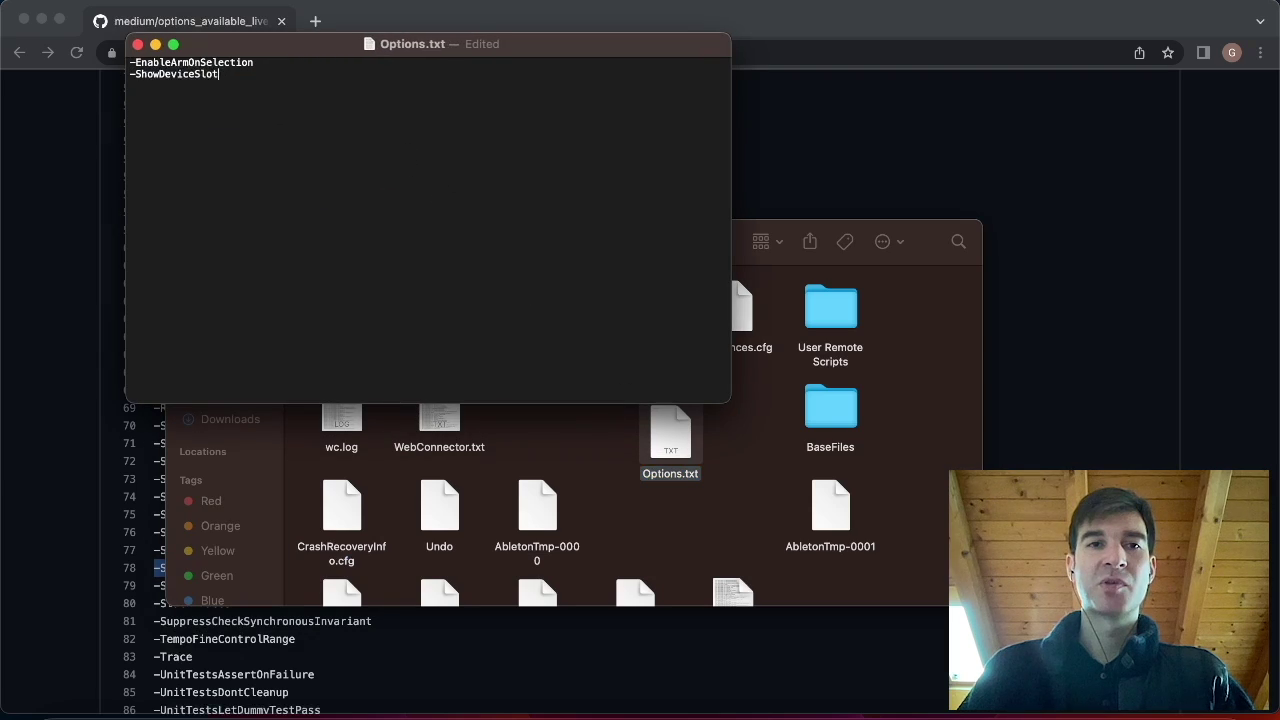
pyautogui.press('BackSpace')
pyautogui.press('BackSpace')
pyautogui.press('BackSpace')
pyautogui.press('BackSpace')
pyautogui.press('BackSpace')
pyautogui.press('BackSpace')
pyautogui.press('BackSpace')
pyautogui.press('BackSpace')
pyautogui.press('BackSpace')
pyautogui.press('BackSpace')
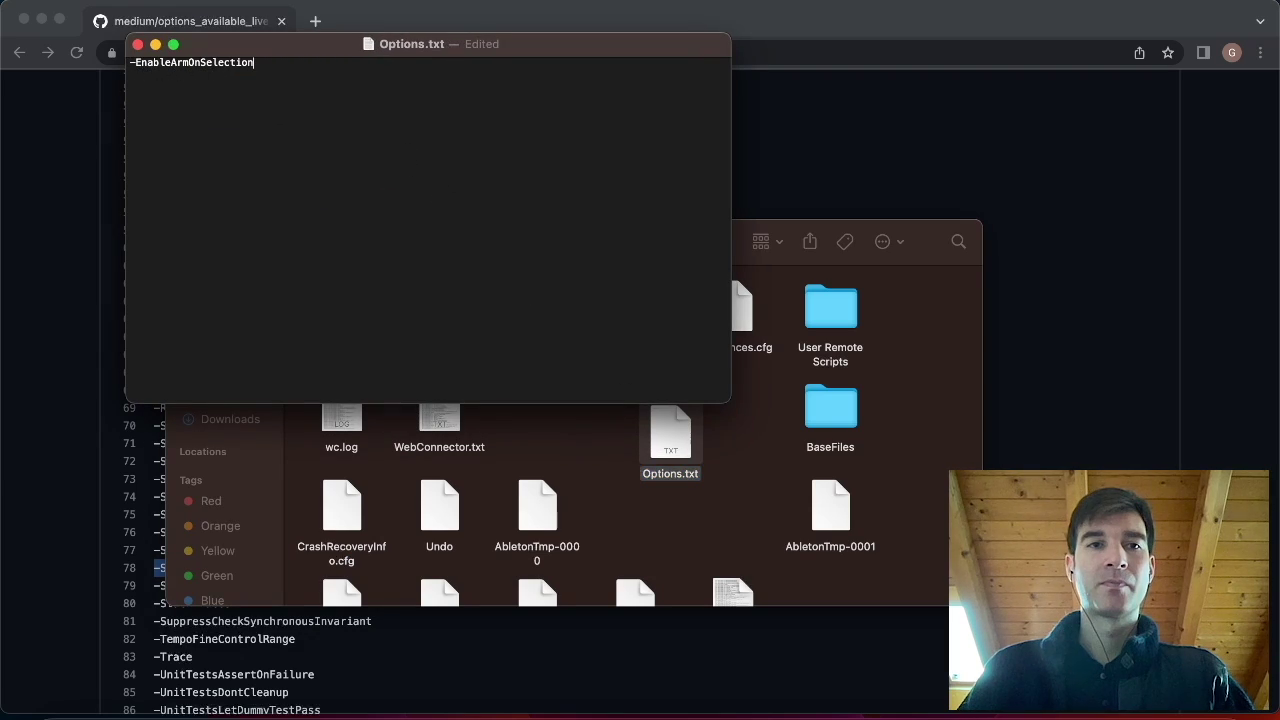
pyautogui.press('super+s')
pyautogui.press('super+w')
pyautogui.click(185, 243)
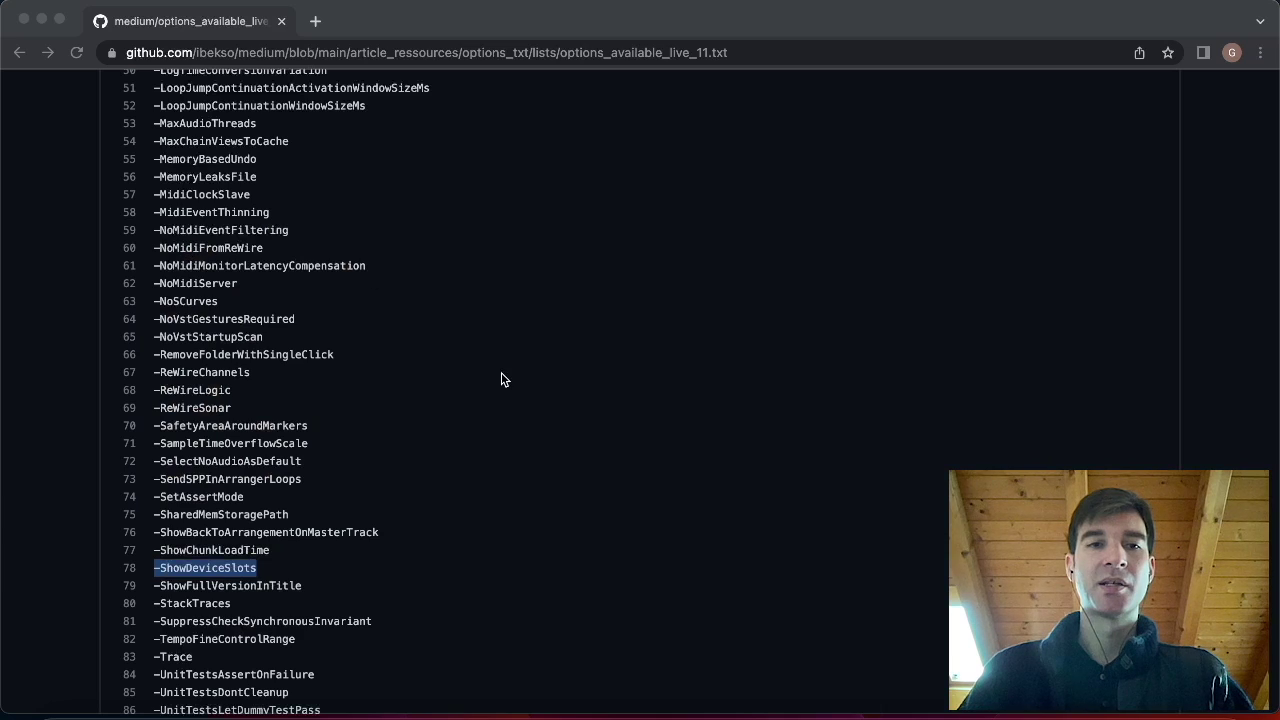
pyautogui.scroll(-5, 527, 474)
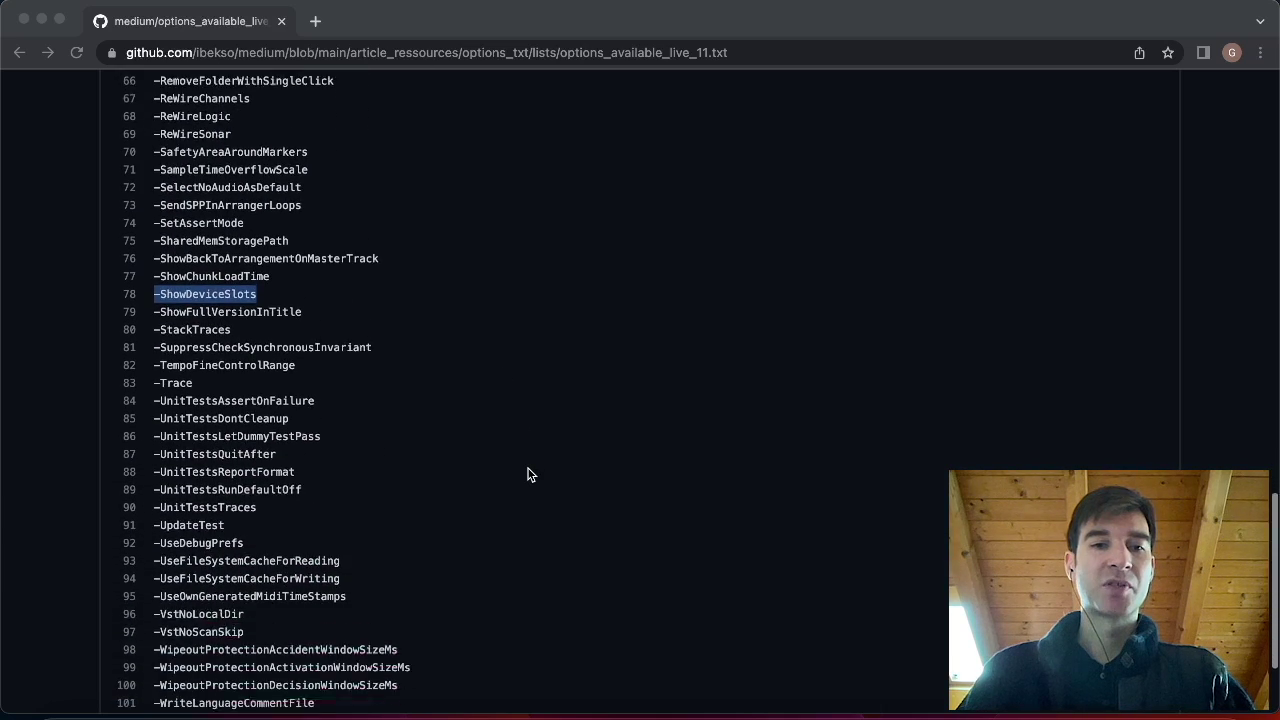
pyautogui.scroll(-2, 527, 474)
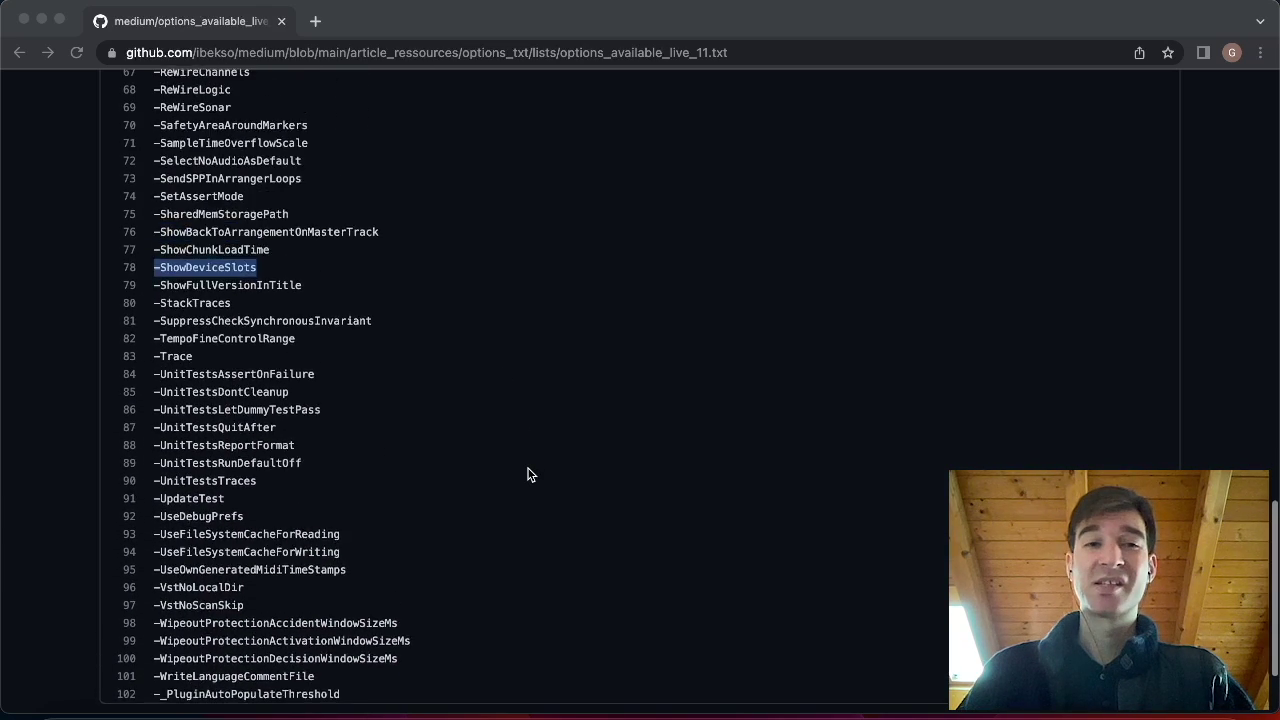
pyautogui.scroll(3, 527, 474)
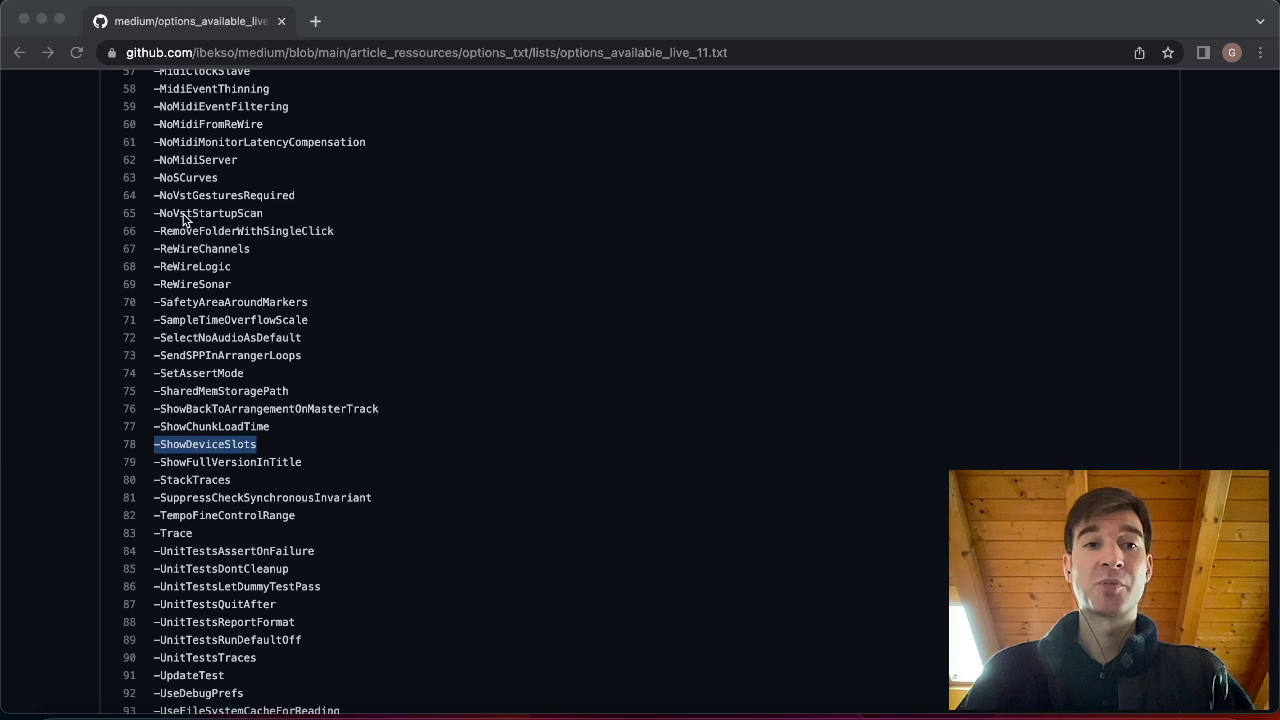
pyautogui.moveTo(155, 213); pyautogui.dragTo(263, 213)
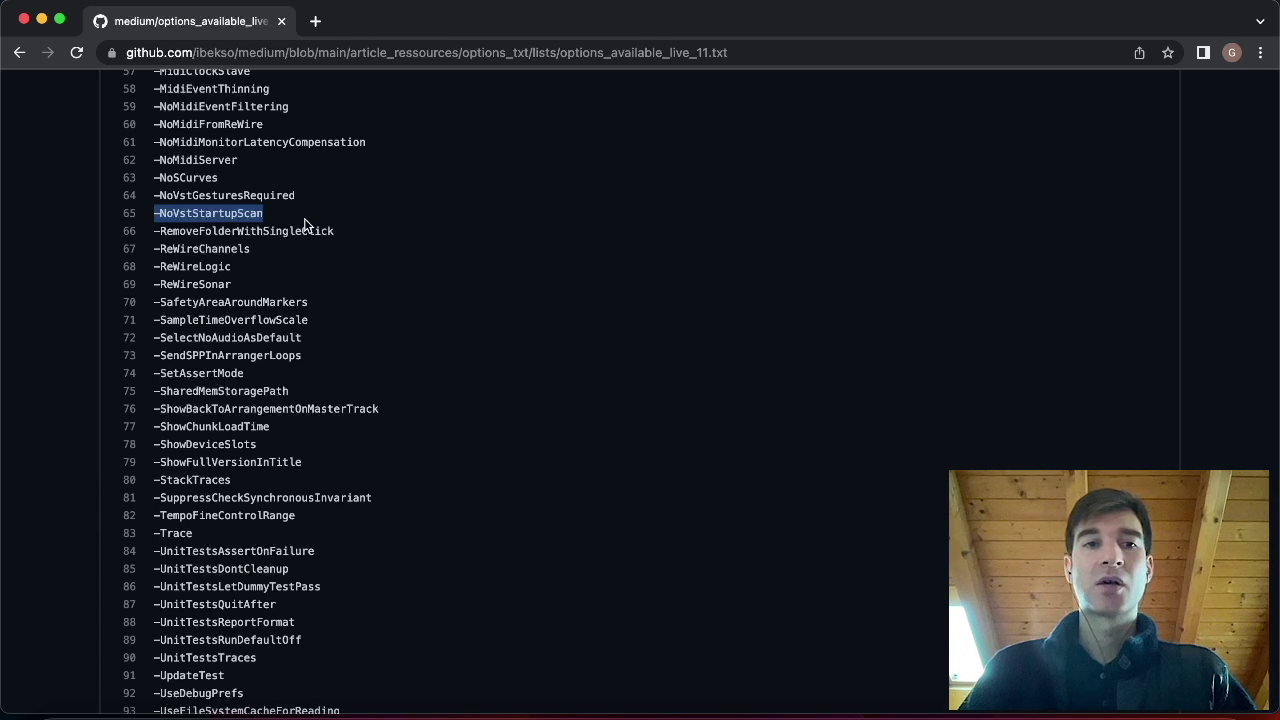
pyautogui.scroll(10, 336, 224)
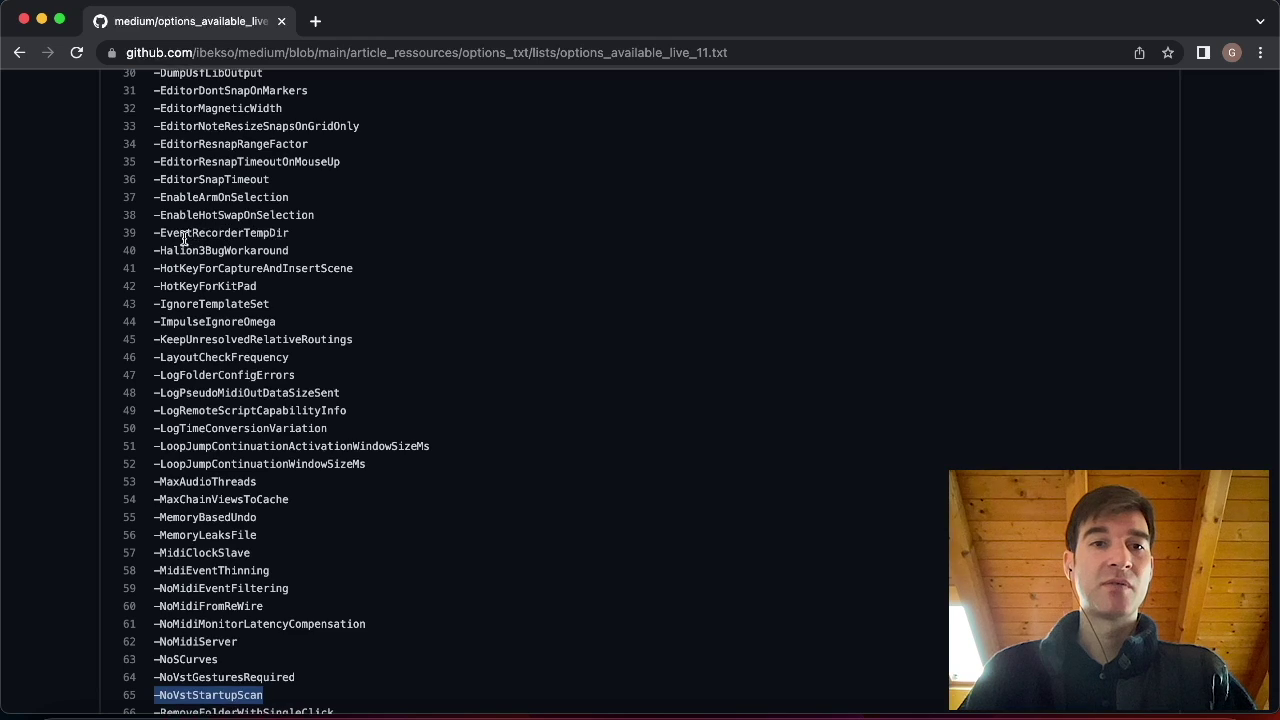
pyautogui.scroll(5, 363, 208)
pyautogui.scroll(4, 361, 207)
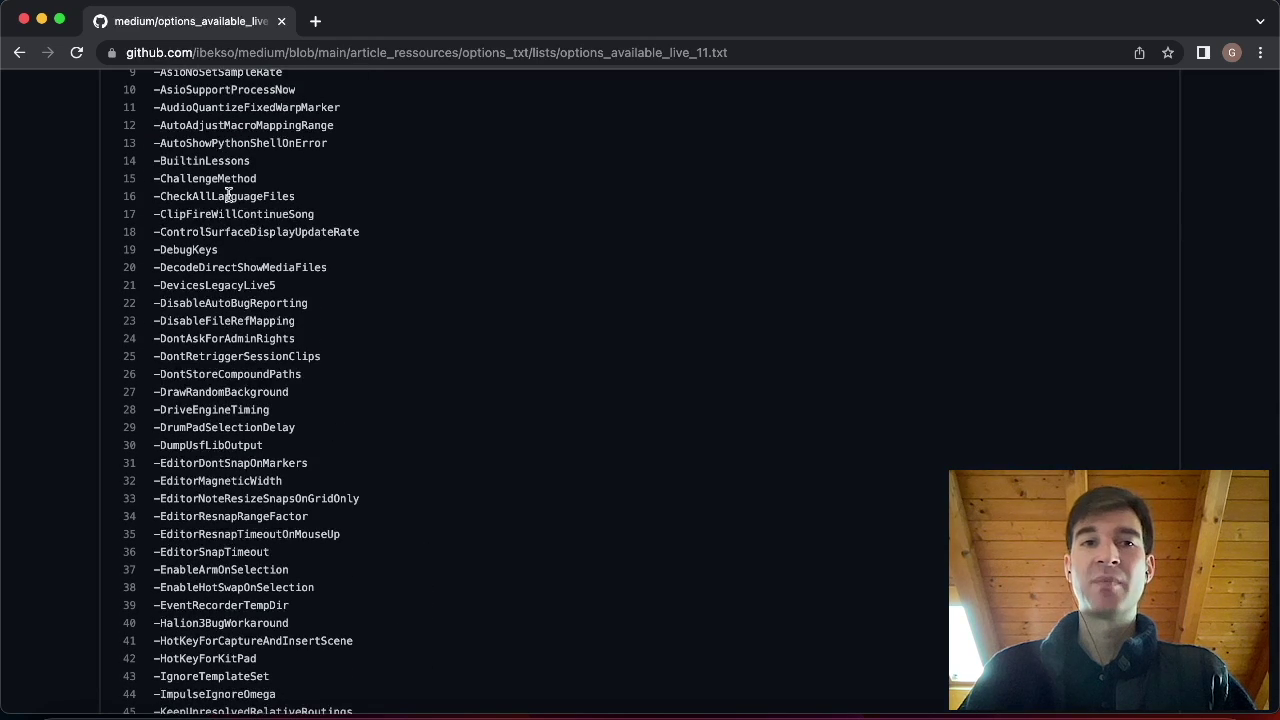
pyautogui.scroll(5, 300, 194)
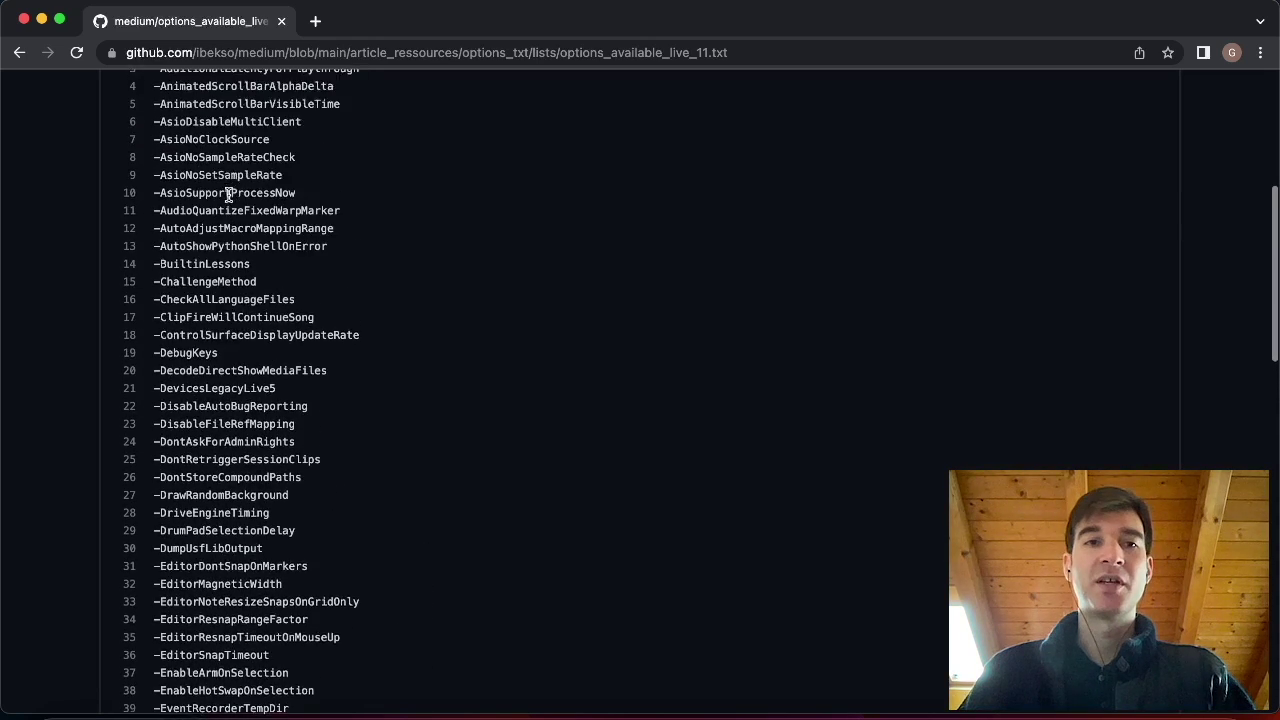